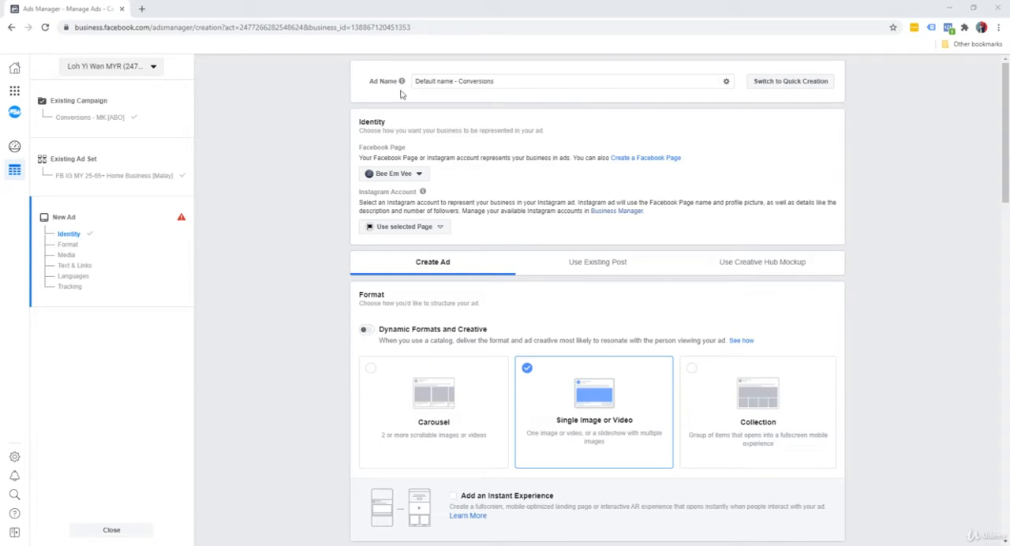
Step: Rename the new ad as "Video 1"
left_click(590, 84)
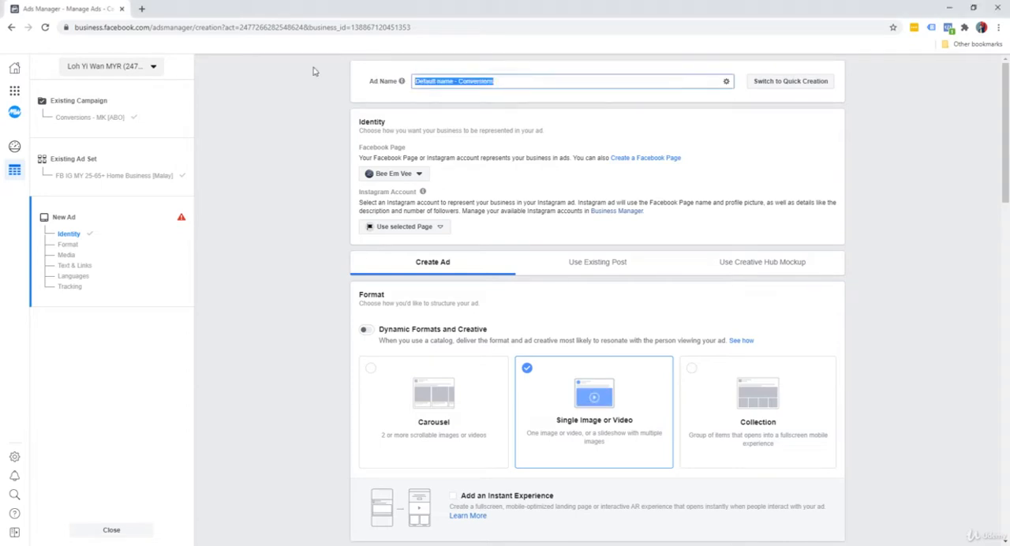
type("Video 1")
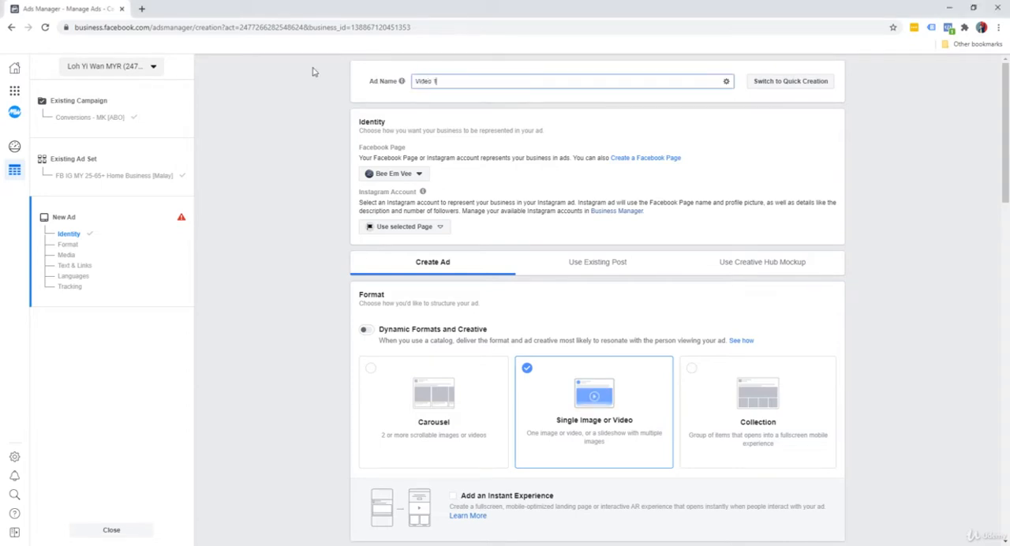
left_click(293, 129)
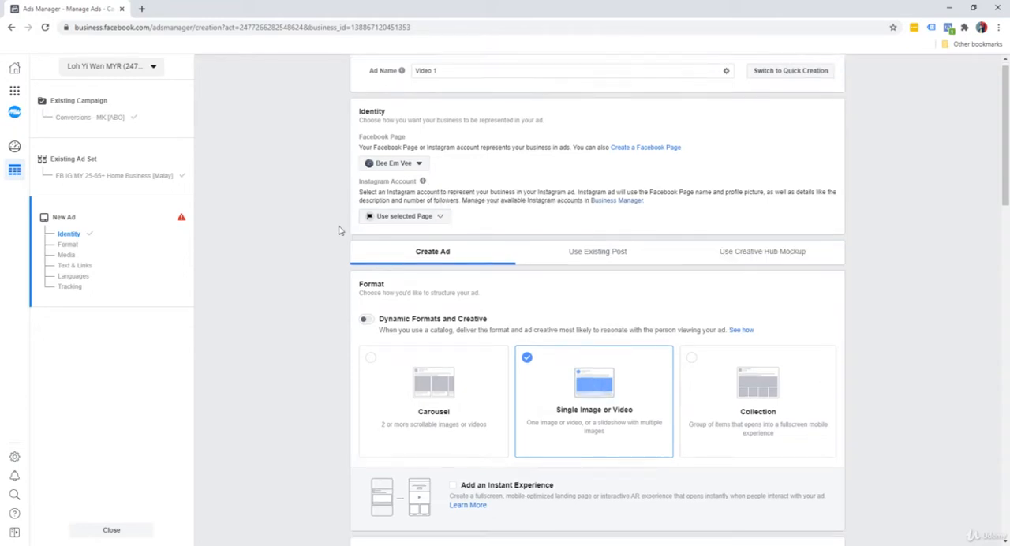
Step: Review the ad's format and media options and browse the square slideshow templates in the Video Creation Kit
scroll(326, 237, "down", 3)
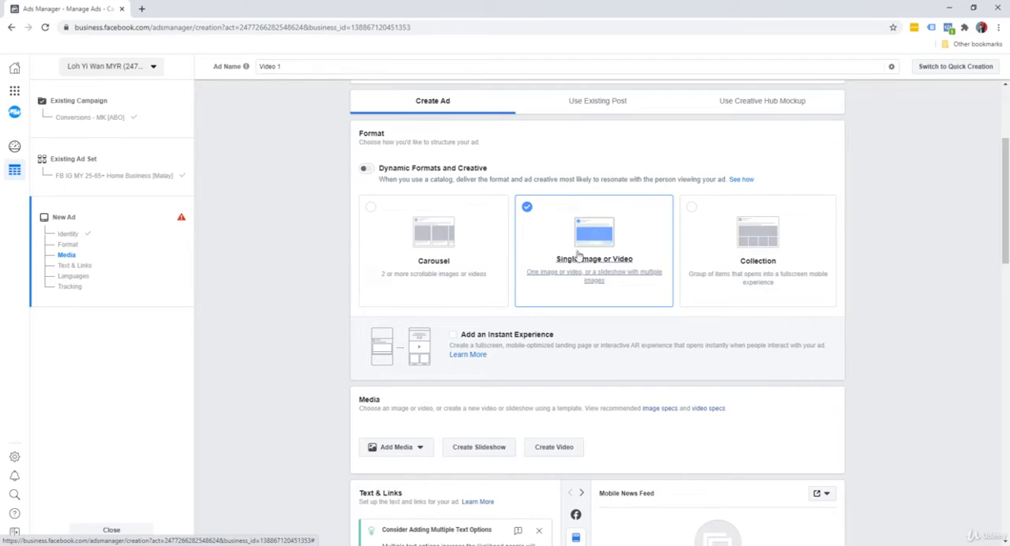
scroll(305, 286, "down", 5)
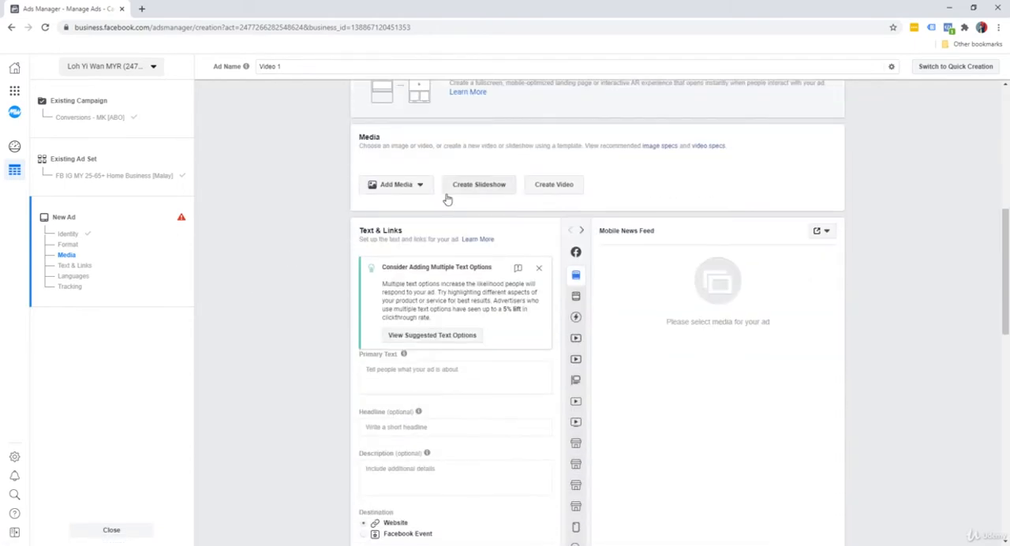
left_click(407, 184)
left_click(491, 164)
left_click(484, 187)
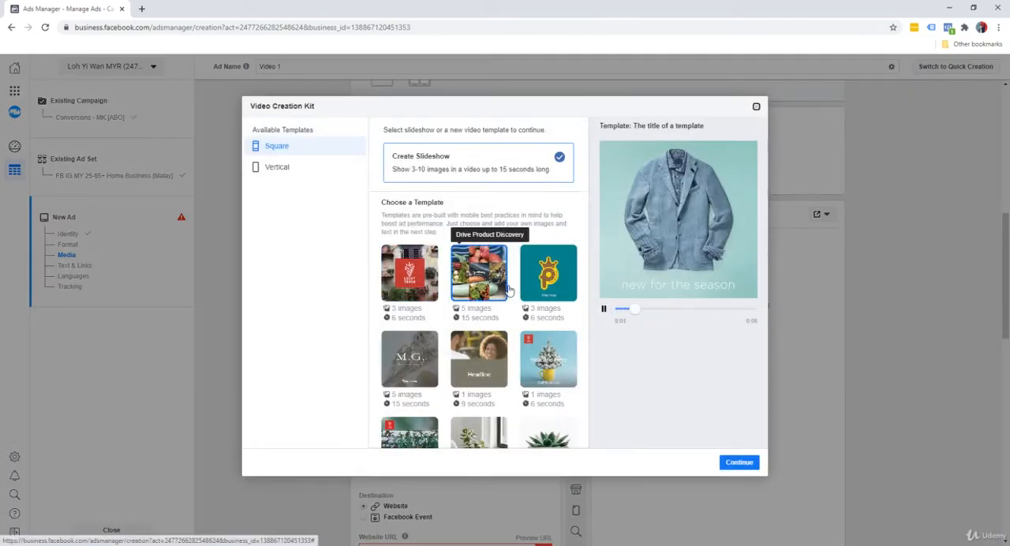
scroll(495, 295, "down", 3)
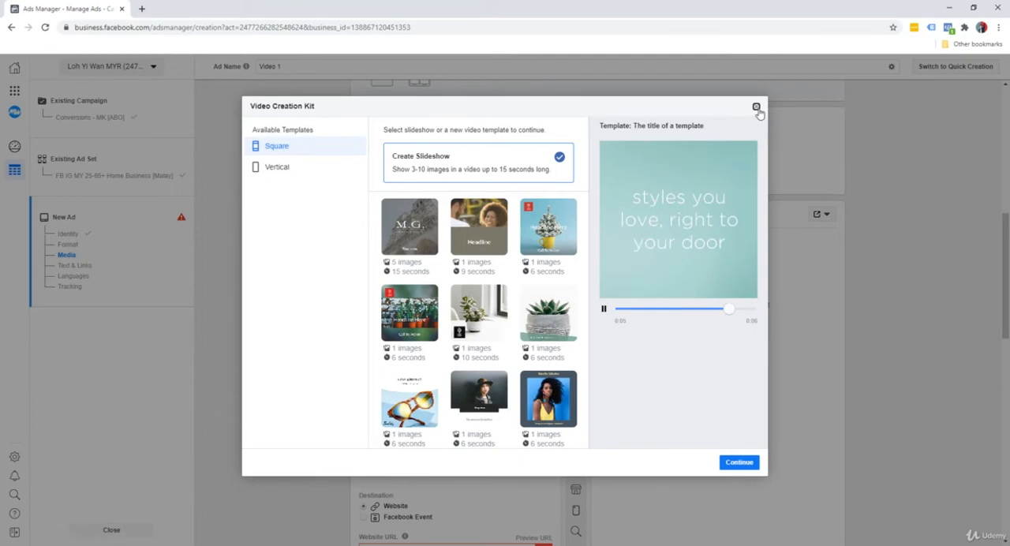
left_click(756, 106)
Step: Browse the Create Video templates with stock images and for two or more images, and close the kit
left_click(561, 174)
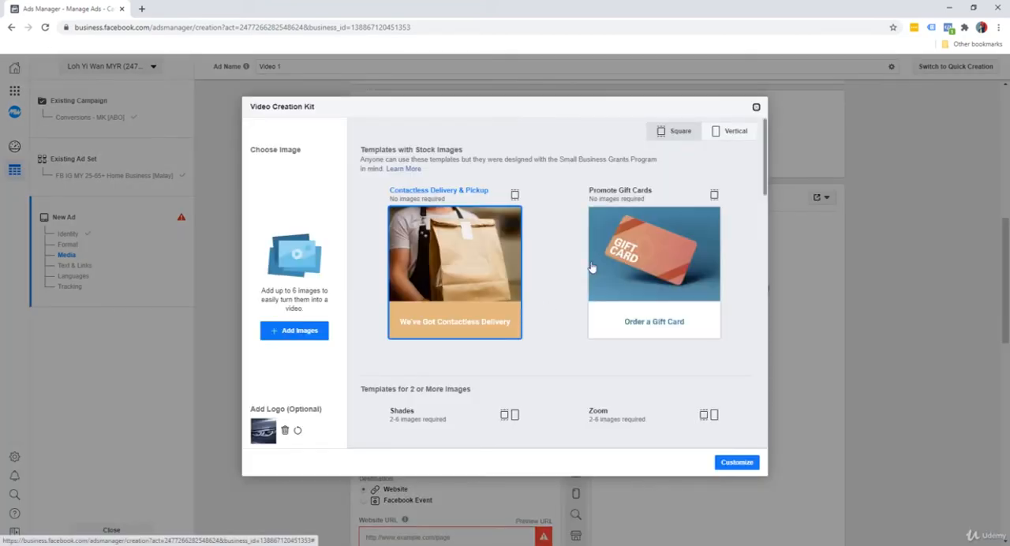
scroll(625, 296, "down", 3)
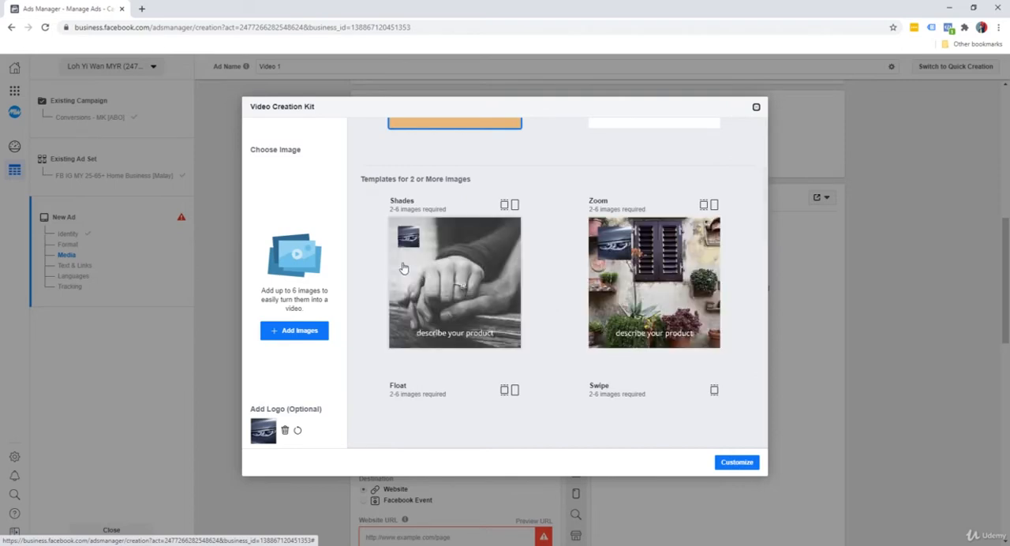
scroll(627, 284, "down", 2)
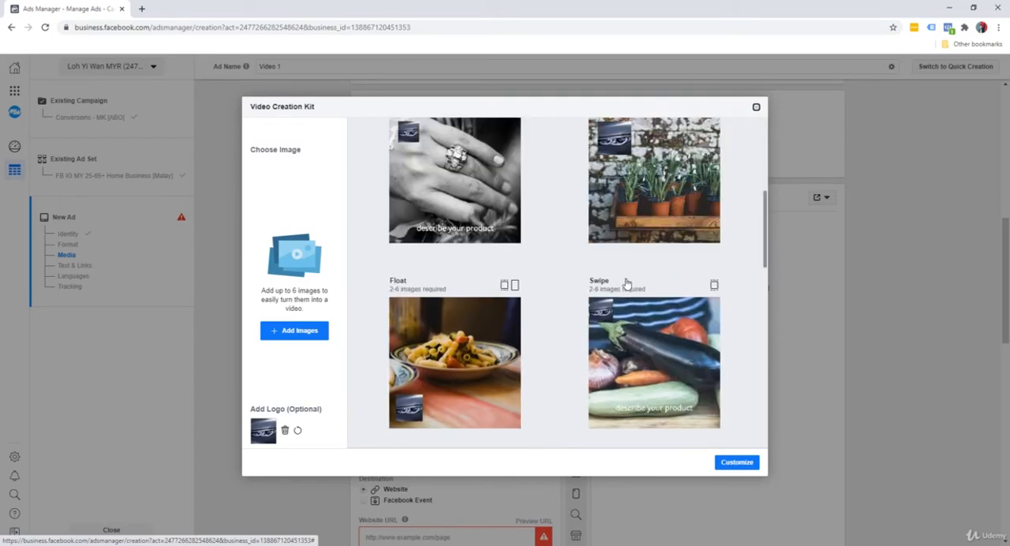
left_click(756, 108)
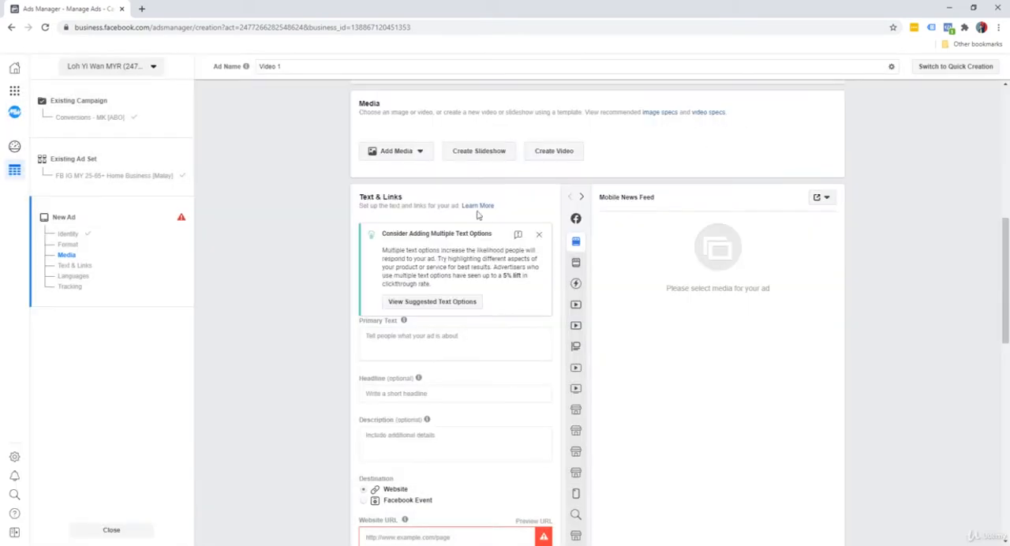
Step: Reopen the slideshow creator and preview several square templates, including Sell Multiple Products and Showcase a Square Image
left_click(482, 154)
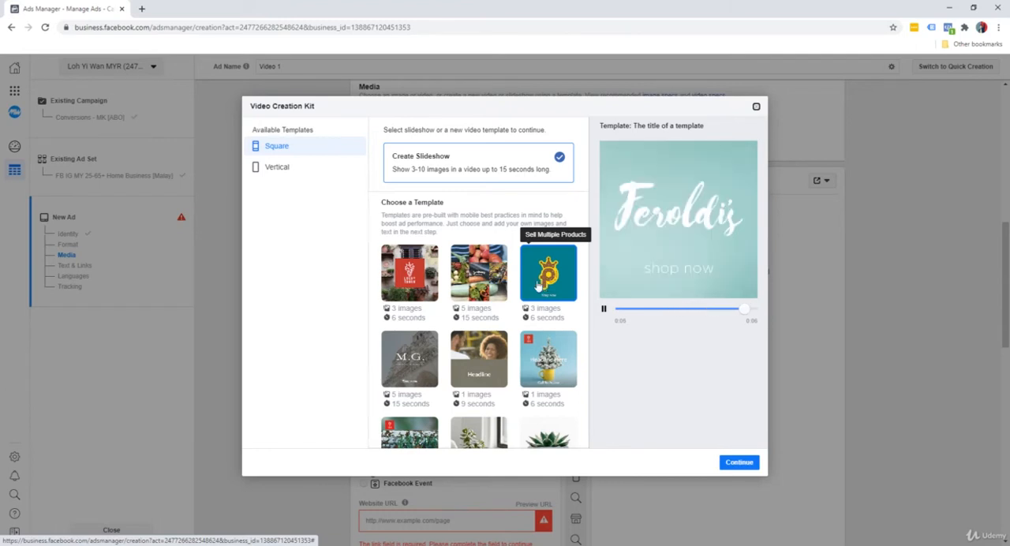
scroll(489, 265, "down", 3)
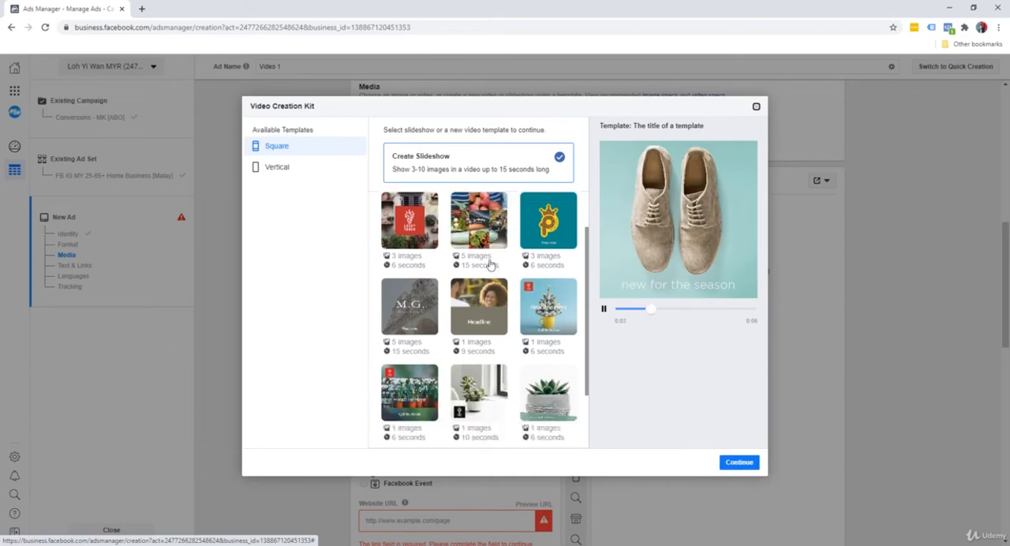
scroll(437, 270, "up", 3)
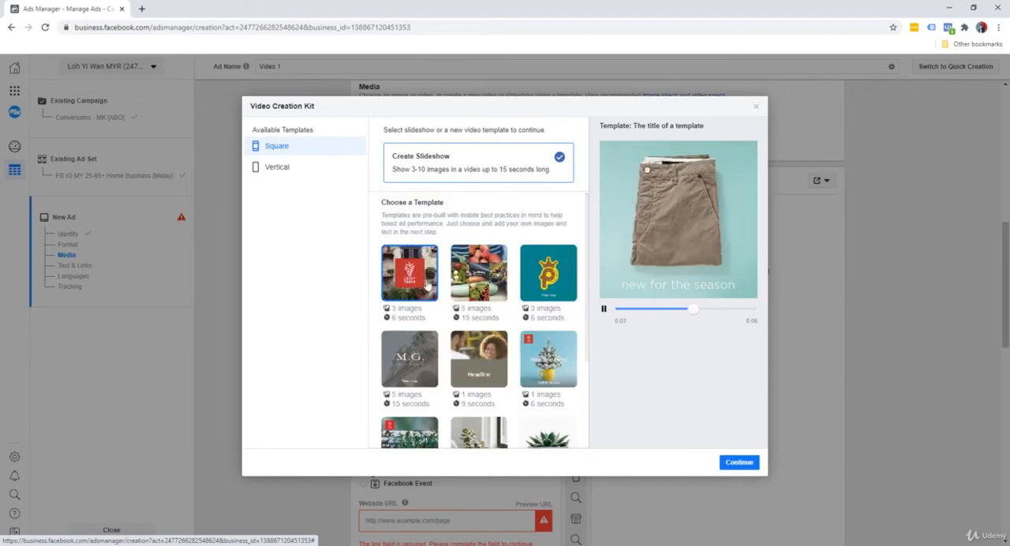
left_click(434, 272)
left_click(486, 290)
left_click(548, 275)
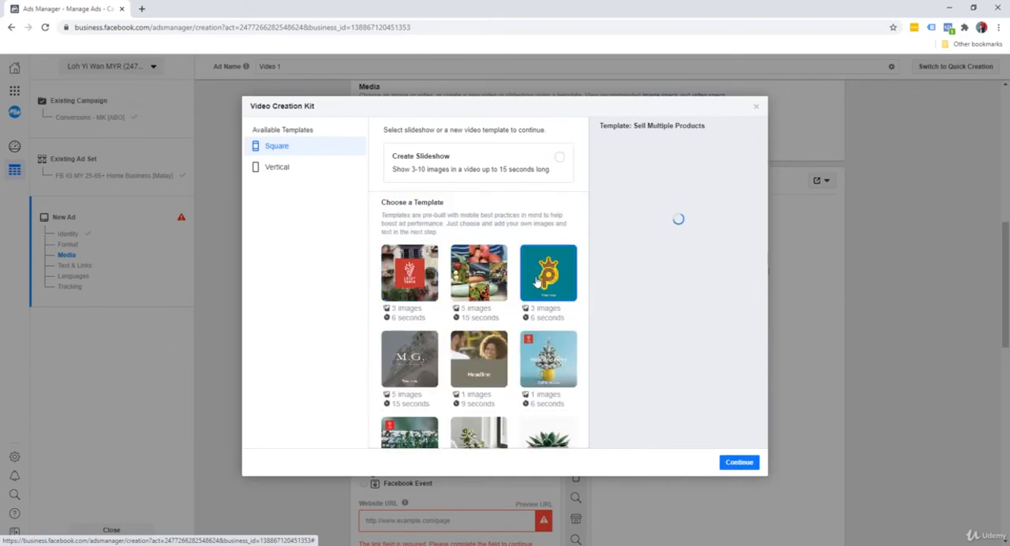
left_click(431, 378)
left_click(548, 359)
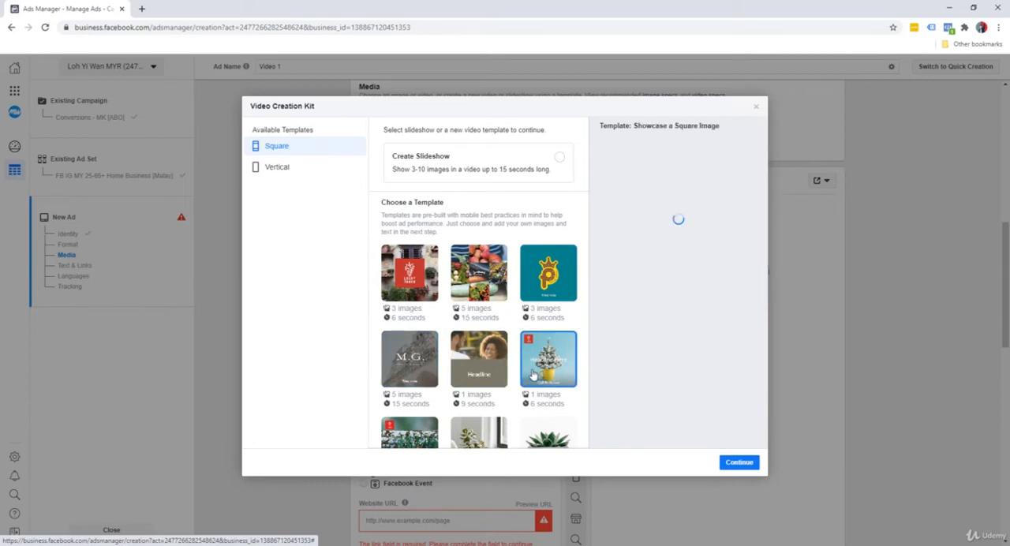
scroll(530, 341, "down", 2)
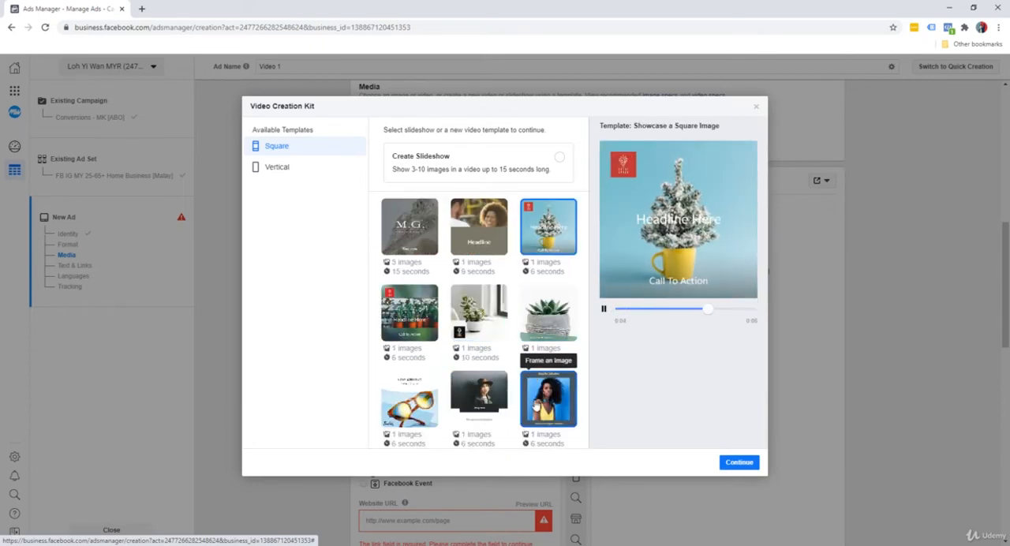
scroll(489, 376, "up", 1)
scroll(488, 375, "up", 3)
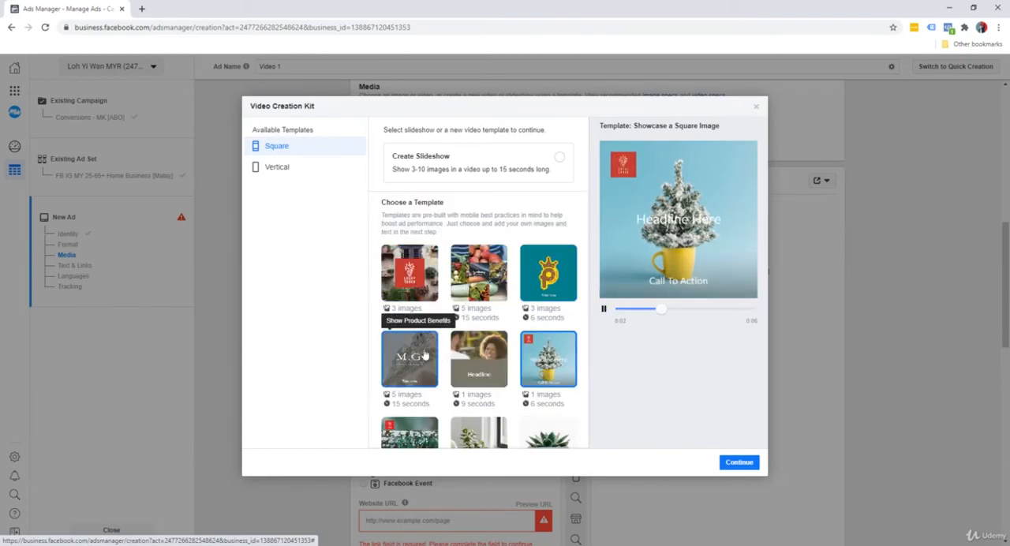
Step: Choose the Promote a Product template and upload social-media-icons-3d-cubes from the Desktop as the Scene 1 background
left_click(416, 297)
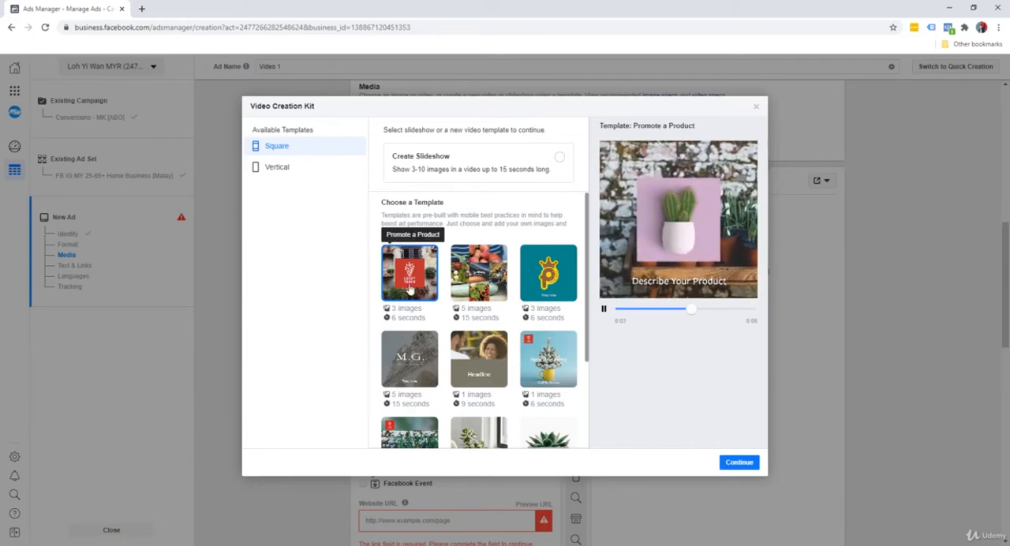
left_click(739, 463)
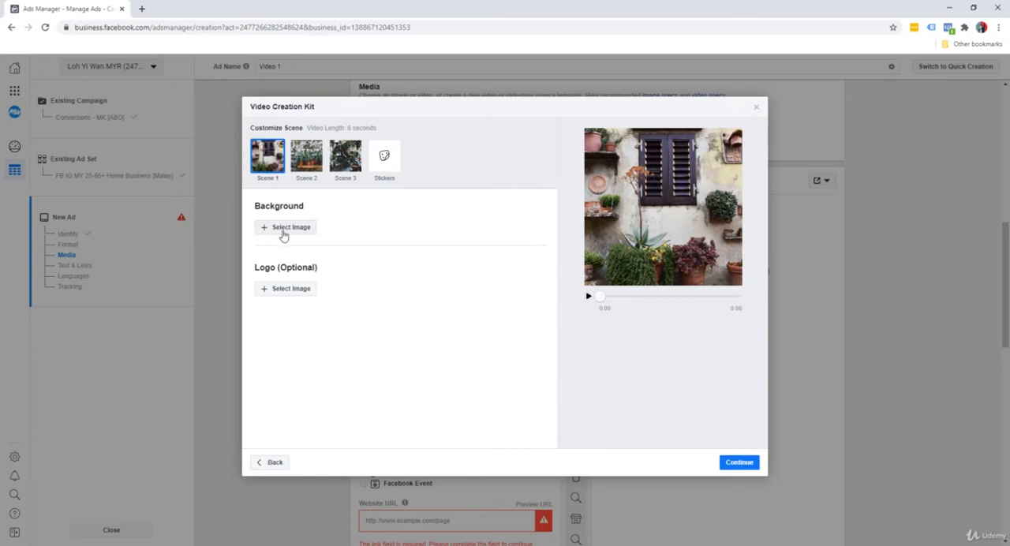
left_click(285, 235)
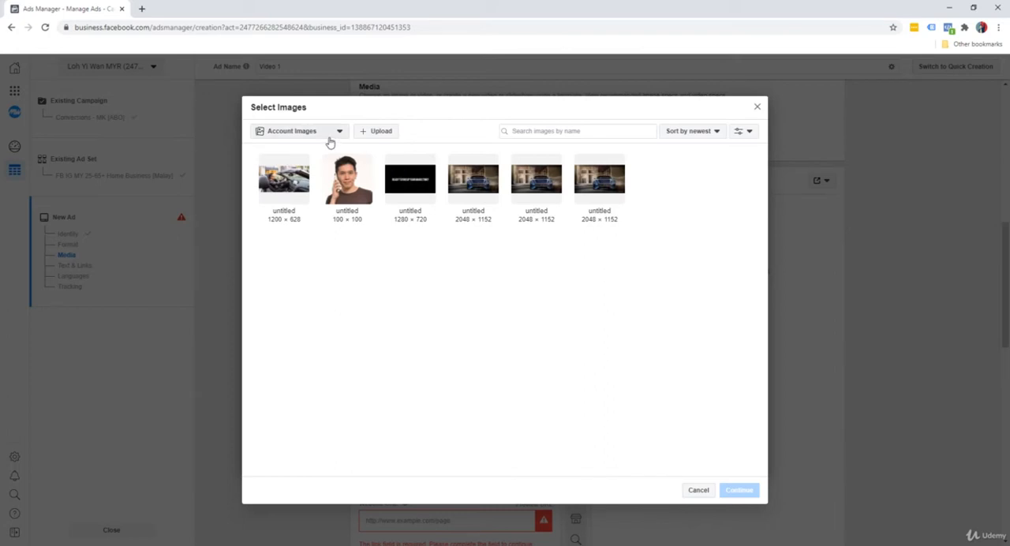
left_click(377, 135)
scroll(406, 285, "down", 2)
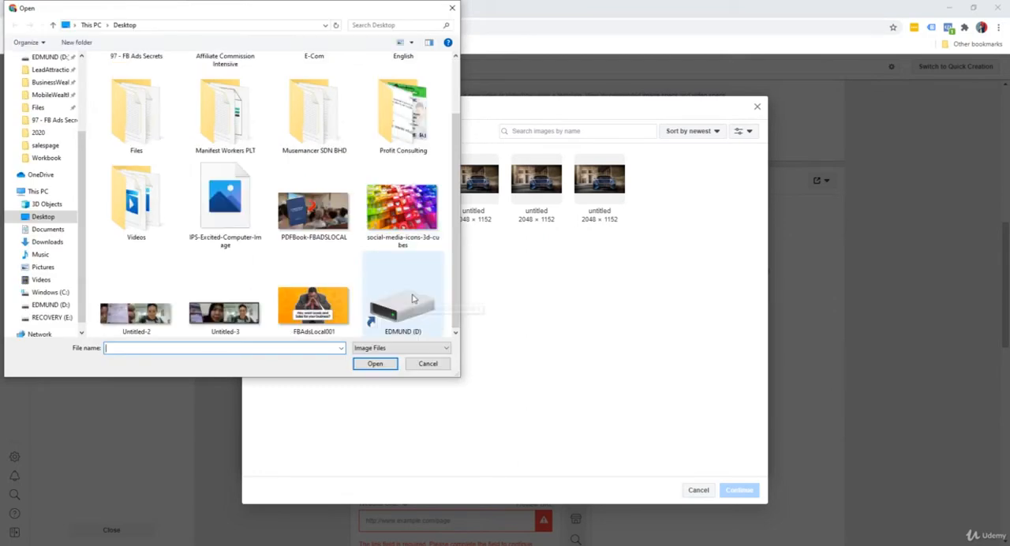
left_click(409, 231)
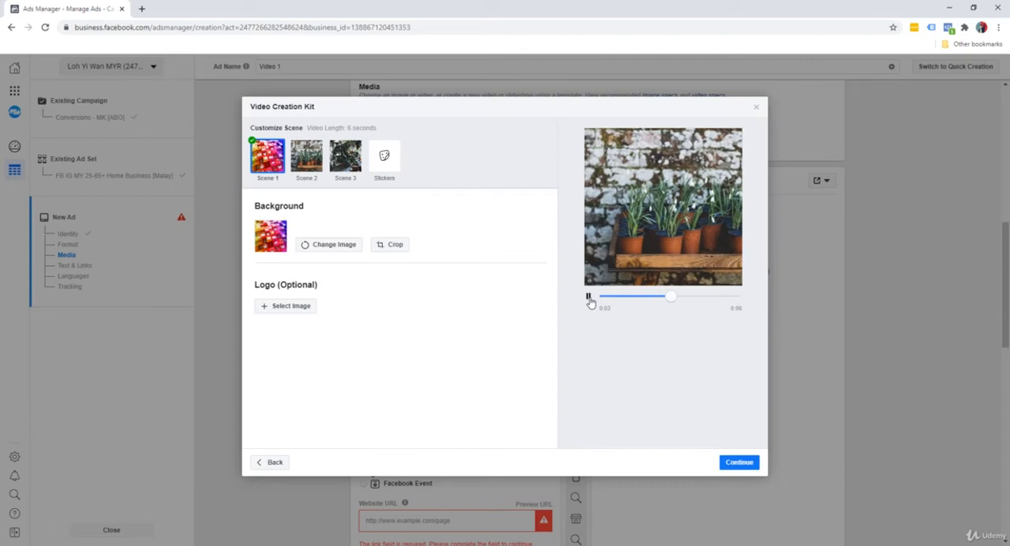
Step: Set the Scene 2 background to the first 2048 × 1152 blue car picture from the account images
left_click(306, 168)
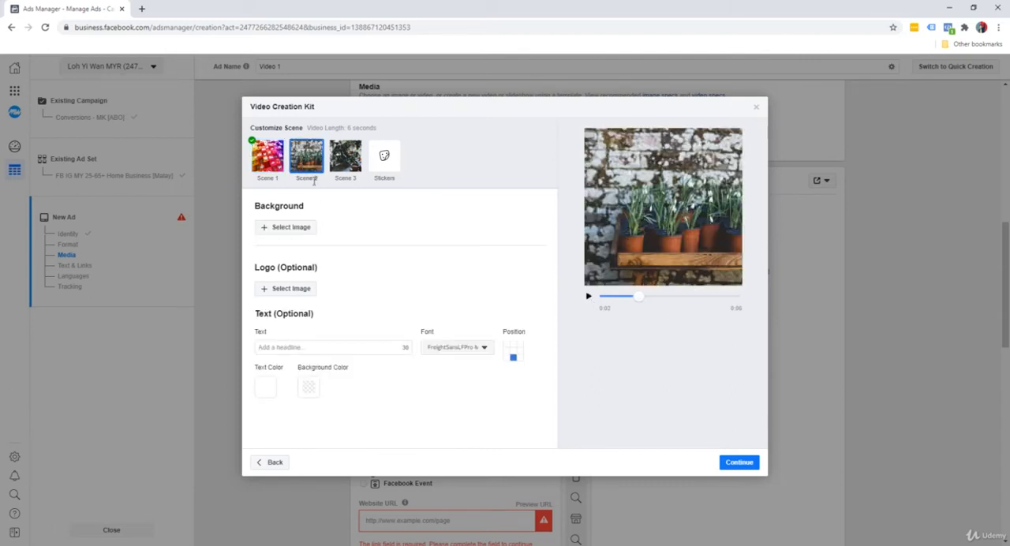
left_click(302, 230)
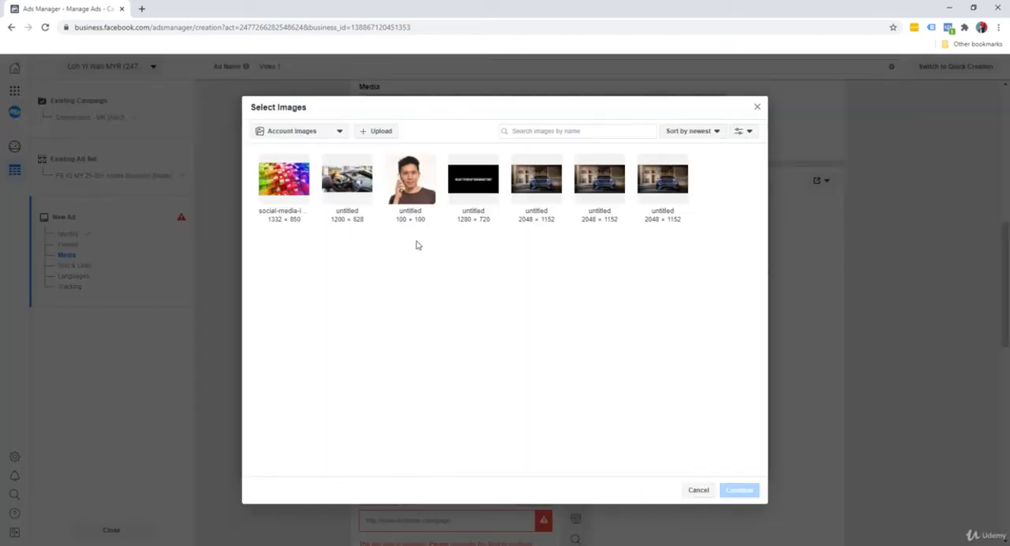
left_click(538, 188)
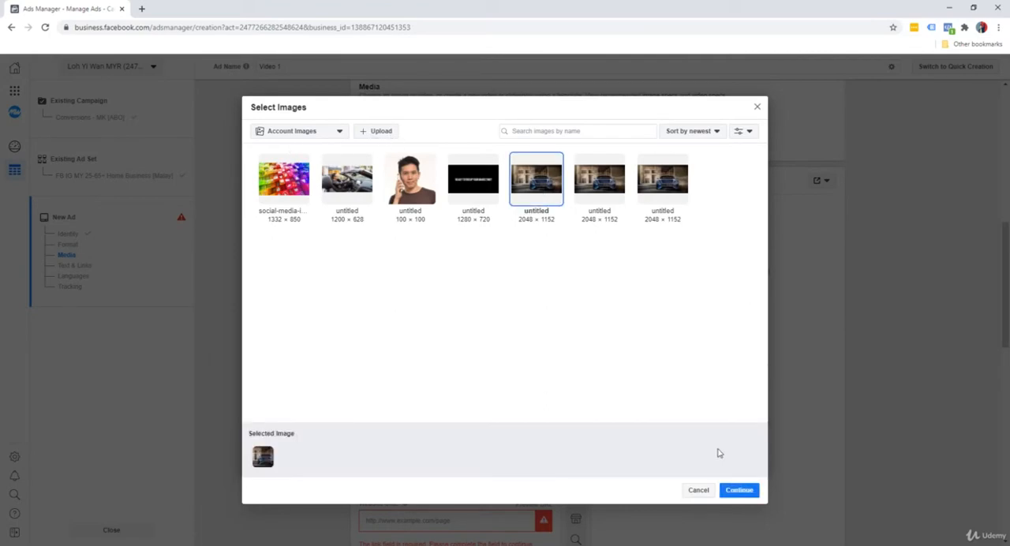
left_click(733, 490)
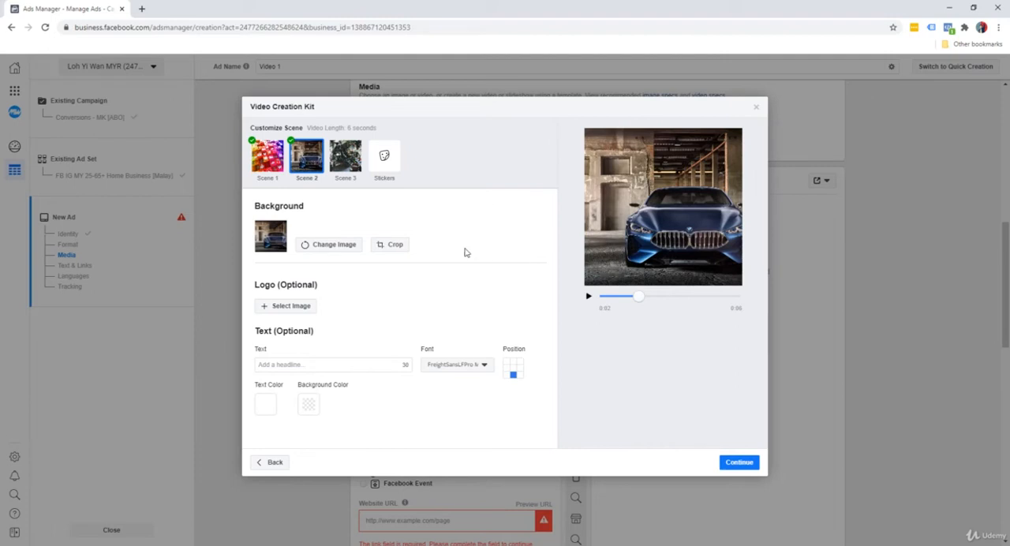
Step: Add the headline "Master Social Media Marketing" to Scene 2 with a #000000 text background at 50 opacity
left_click(306, 364)
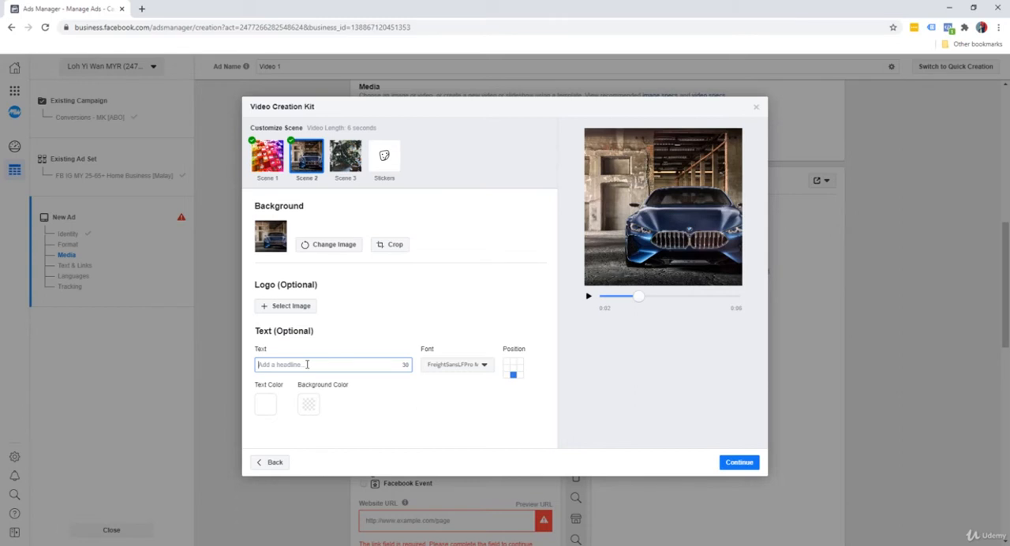
type("Master Social Media Marketing")
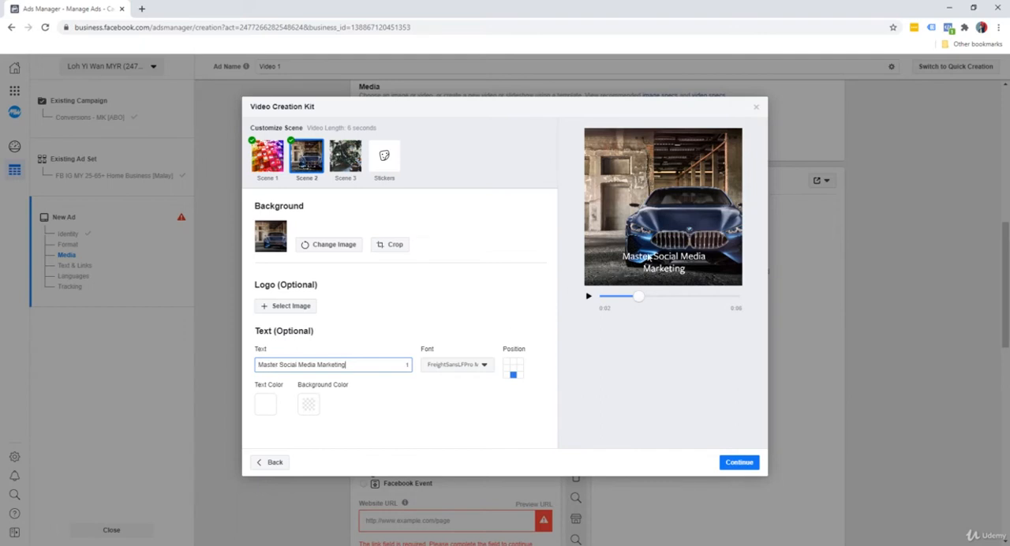
left_click(303, 410)
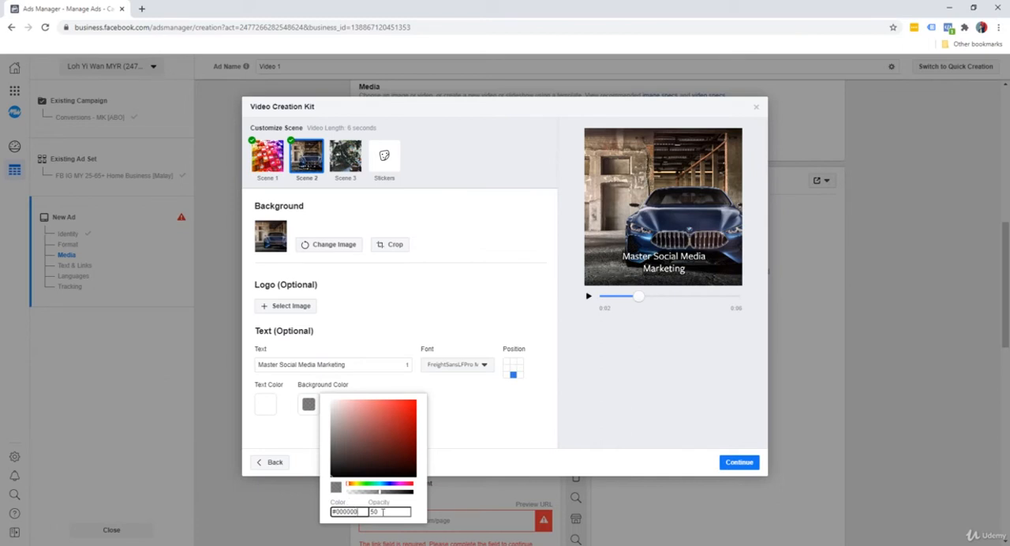
left_click(487, 432)
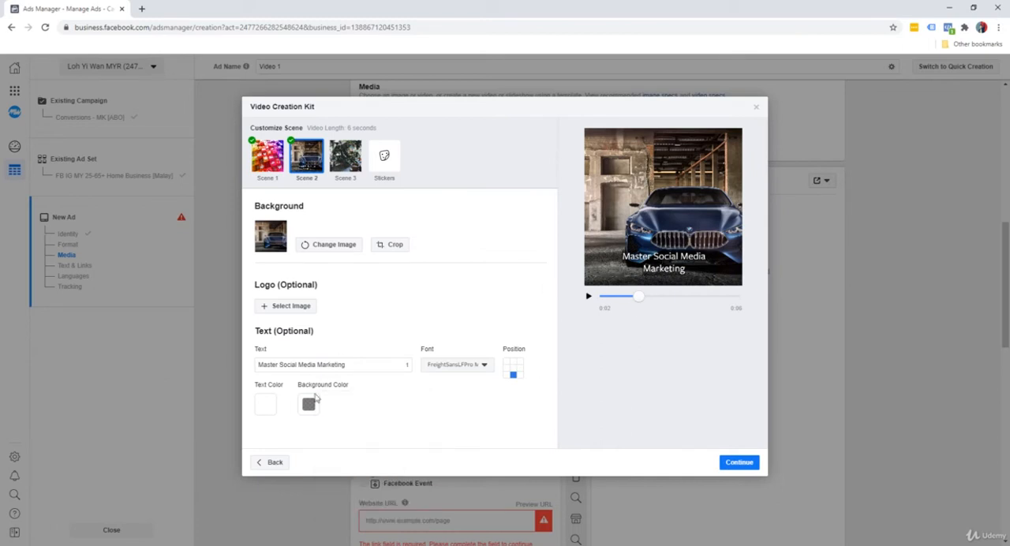
Step: Try pale yellow text colors on the Scene 2 headline and return the color to white, #FFFFFF
left_click(264, 406)
left_click_drag(298, 447, 310, 407)
left_click_drag(307, 484, 315, 484)
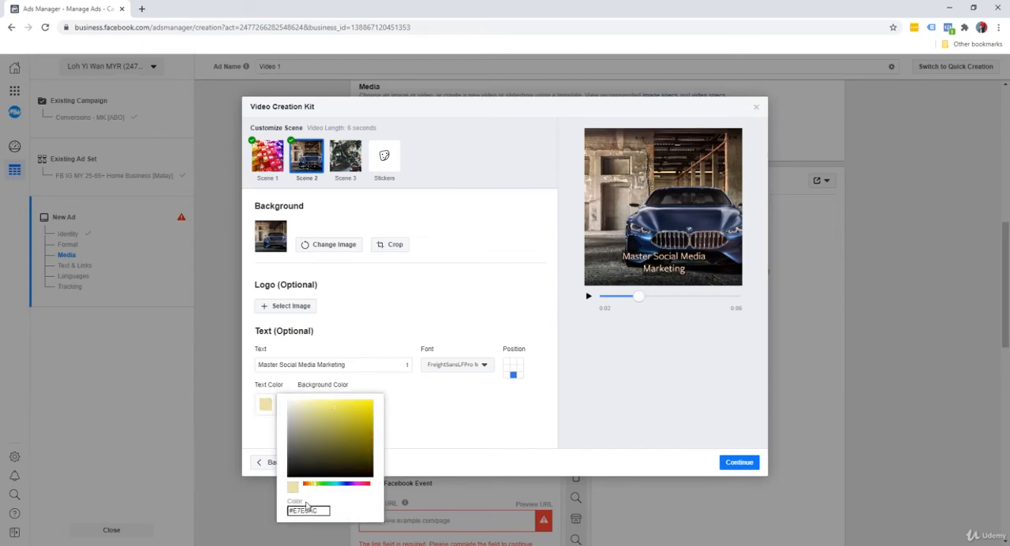
left_click(312, 483)
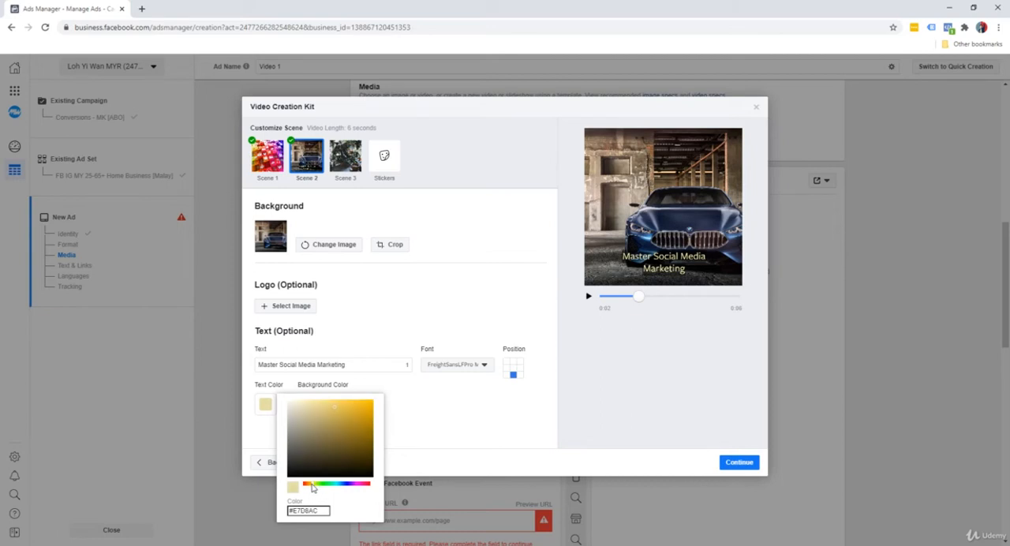
left_click_drag(319, 405, 337, 385)
left_click_drag(321, 485, 310, 484)
left_click_drag(309, 416, 282, 397)
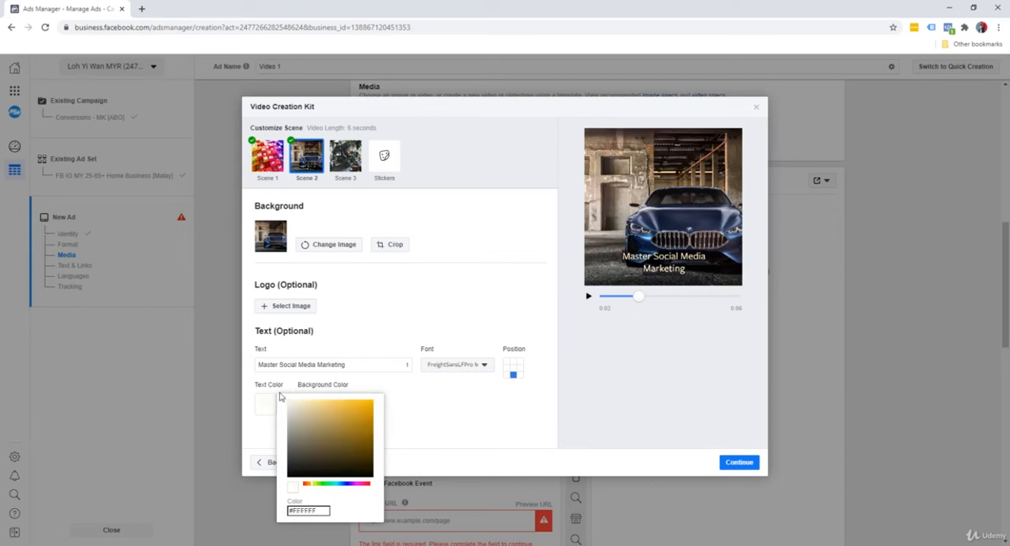
Step: Change the font of the Scene 2 headline to Ubuntu Regular
left_click(499, 409)
left_click(479, 364)
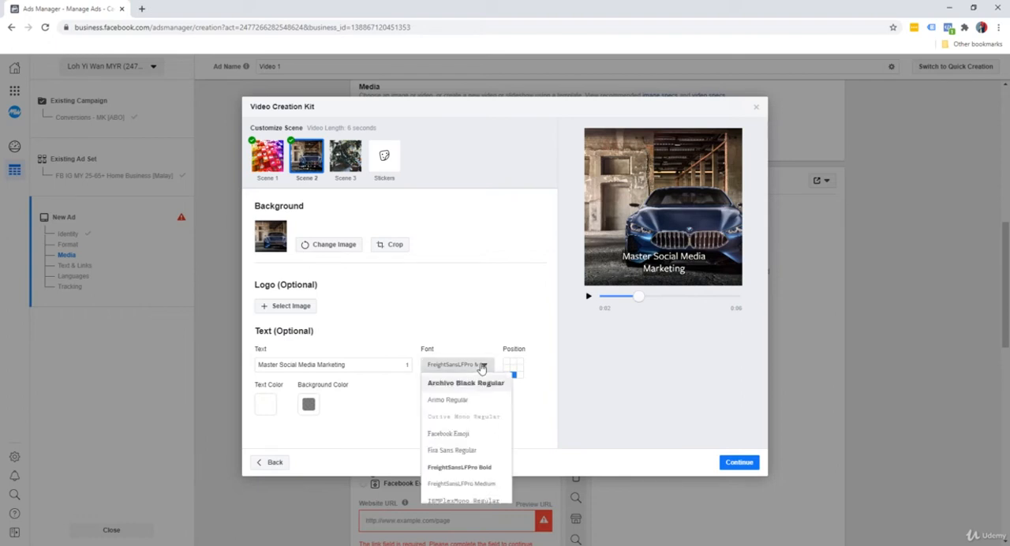
scroll(476, 427, "down", 2)
scroll(476, 427, "down", 5)
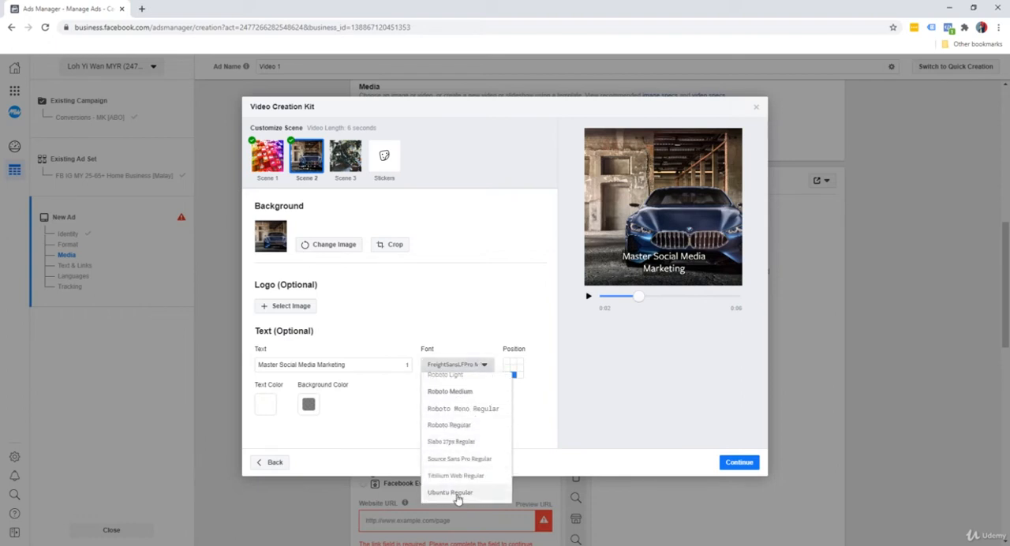
left_click(458, 492)
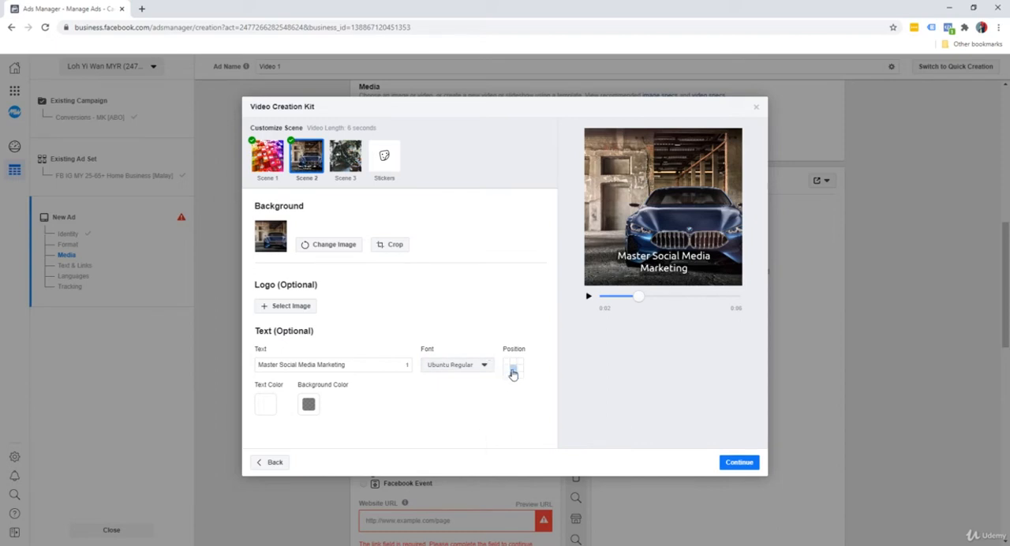
Step: Try several positions for the Scene 2 headline, settle on the middle center, and play the video preview from the start
left_click(513, 368)
left_click(512, 362)
left_click(506, 362)
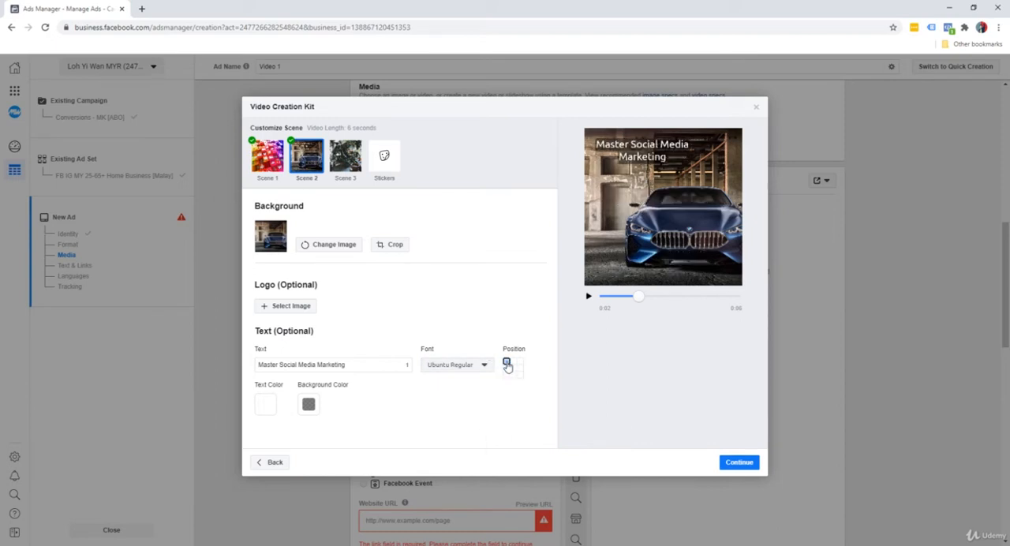
left_click(506, 369)
left_click(512, 368)
left_click(518, 369)
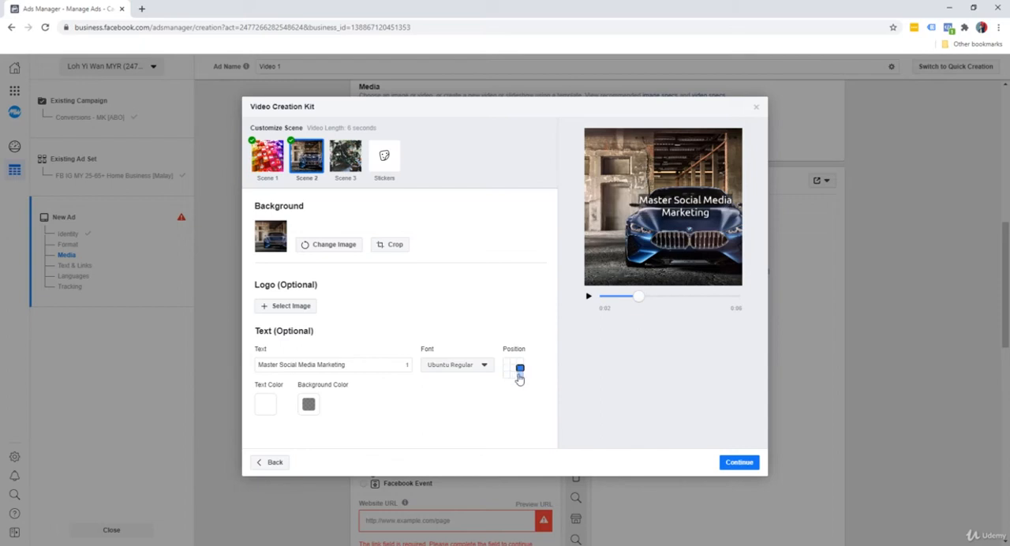
left_click(519, 374)
left_click(512, 368)
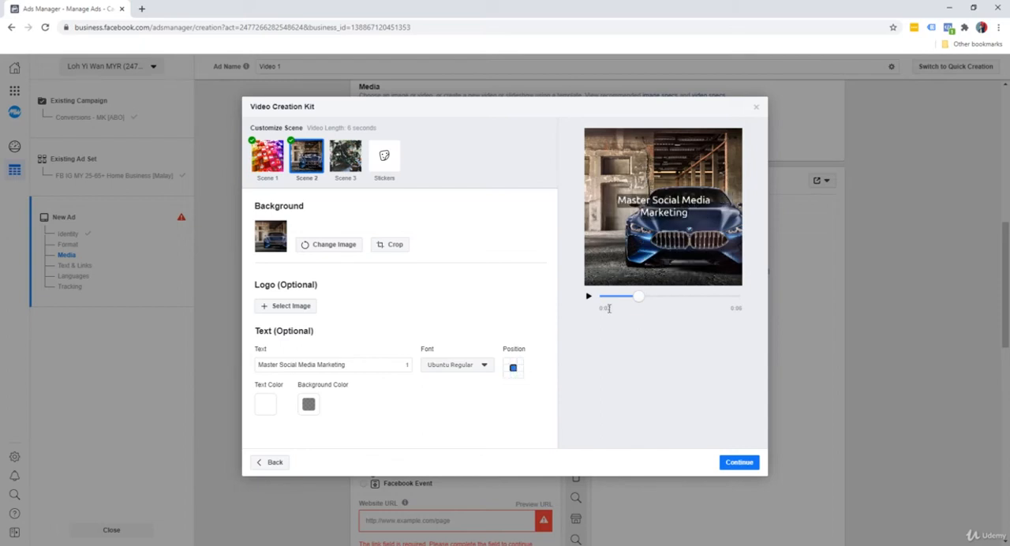
left_click_drag(641, 297, 589, 301)
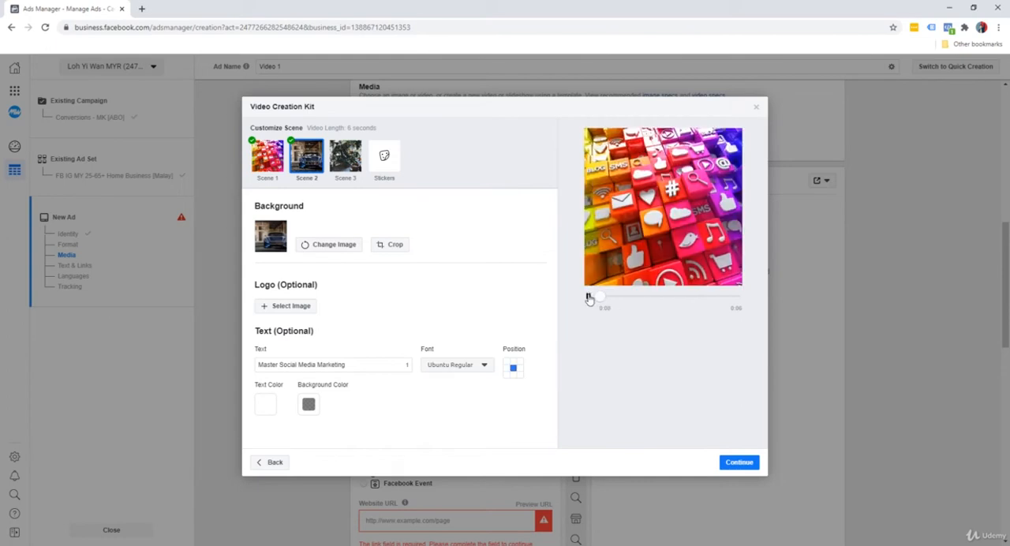
left_click(588, 297)
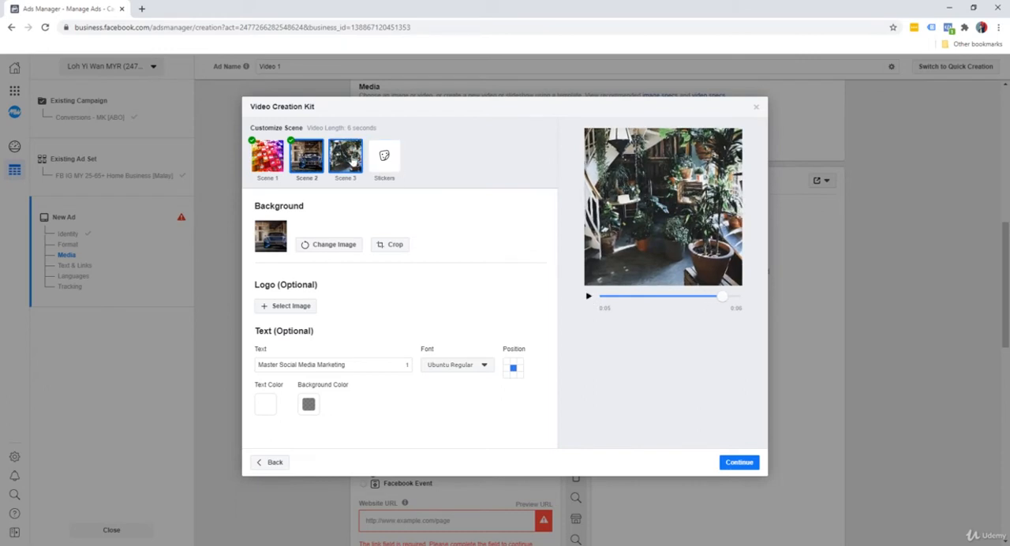
Step: Set the Scene 3 background to the picture of the cheering man with a laptop and add the headline "Click Here To Download Now"
left_click(353, 162)
left_click(300, 228)
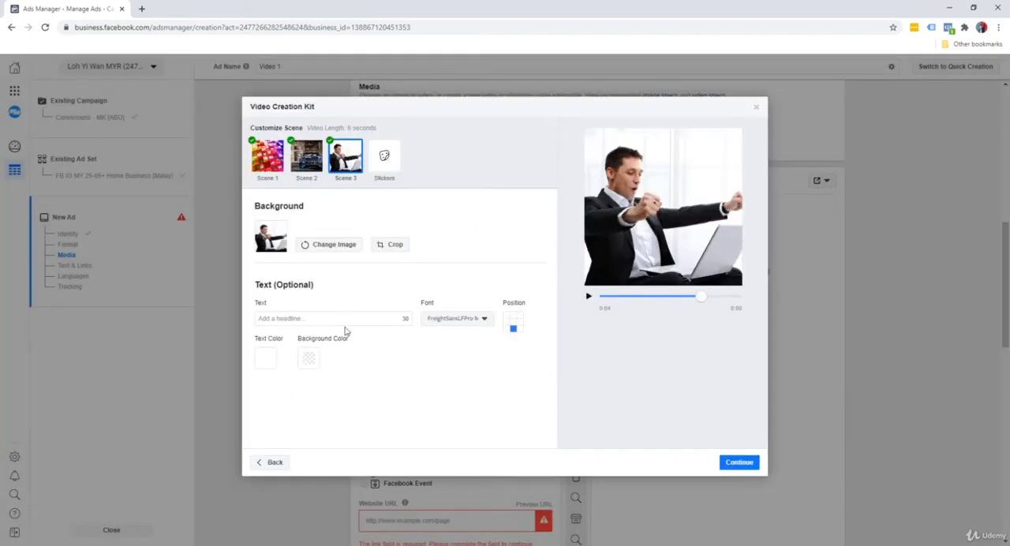
left_click(341, 321)
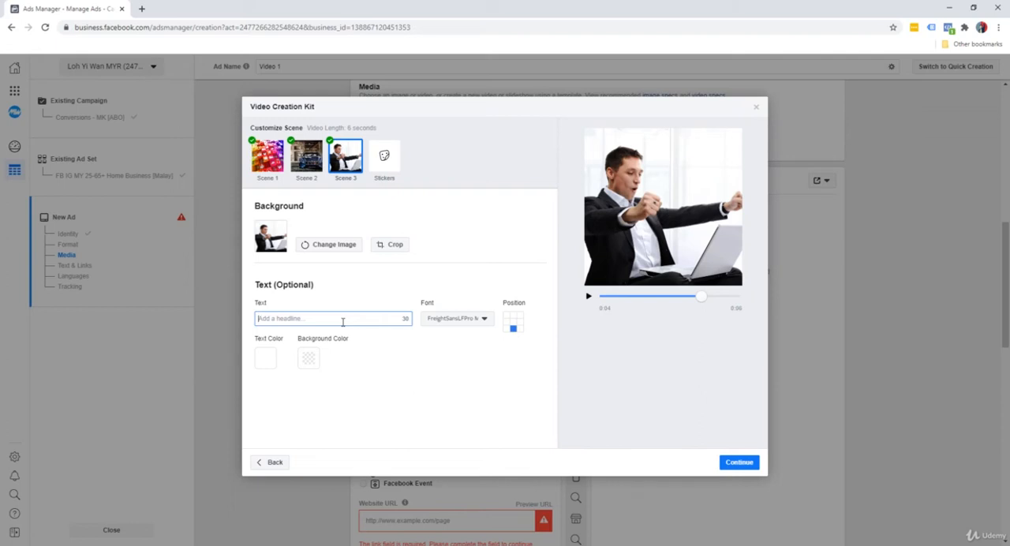
type("Click Here To Download Now")
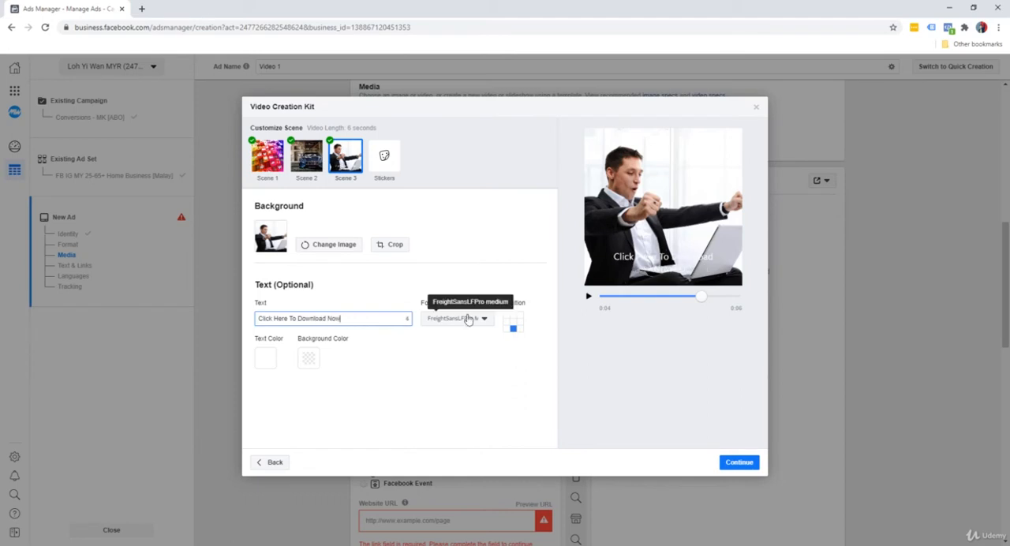
Step: Give the Scene 3 headline a #000000 text background at 50 opacity and a pale yellow text color
left_click(307, 358)
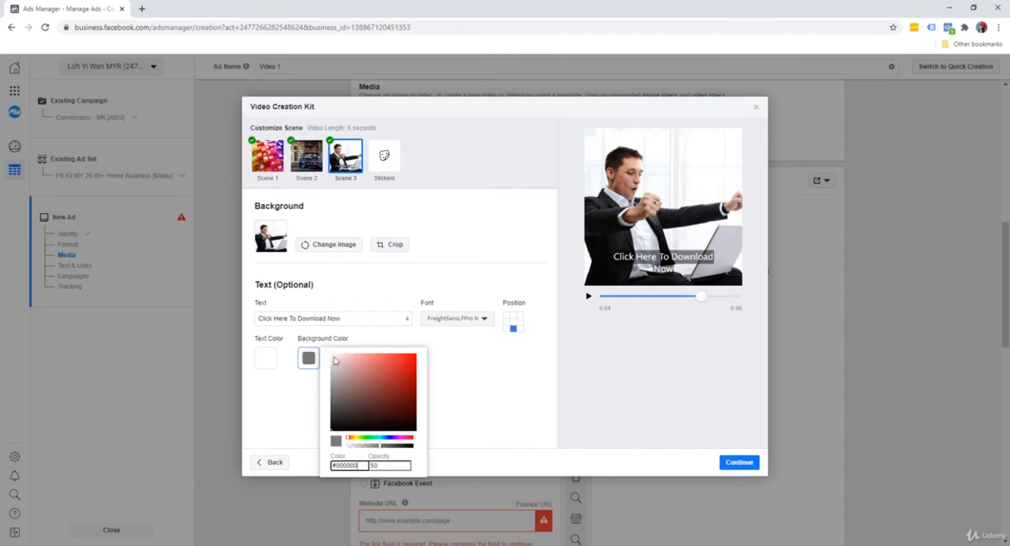
left_click(276, 382)
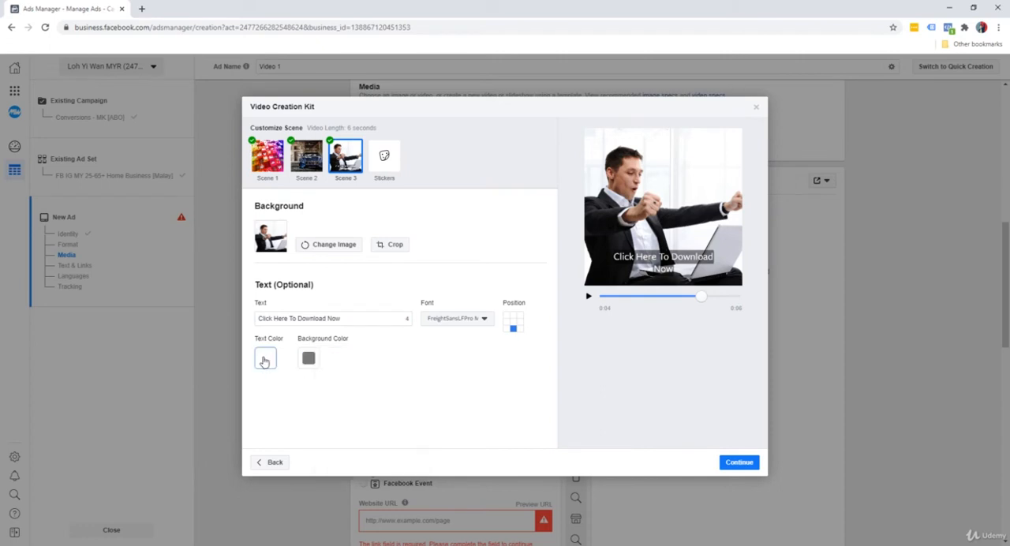
left_click(266, 359)
type("#ECDE8E")
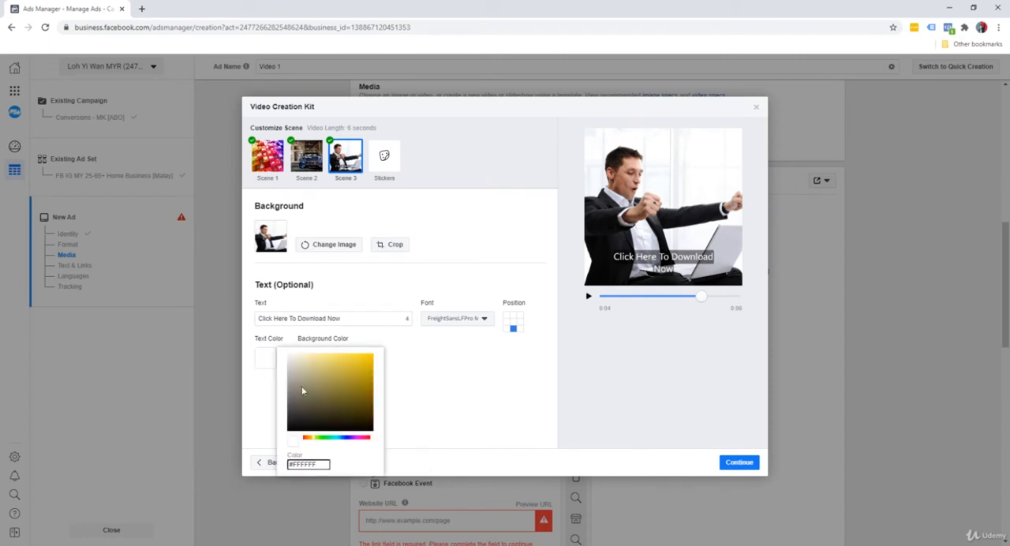
left_click(454, 369)
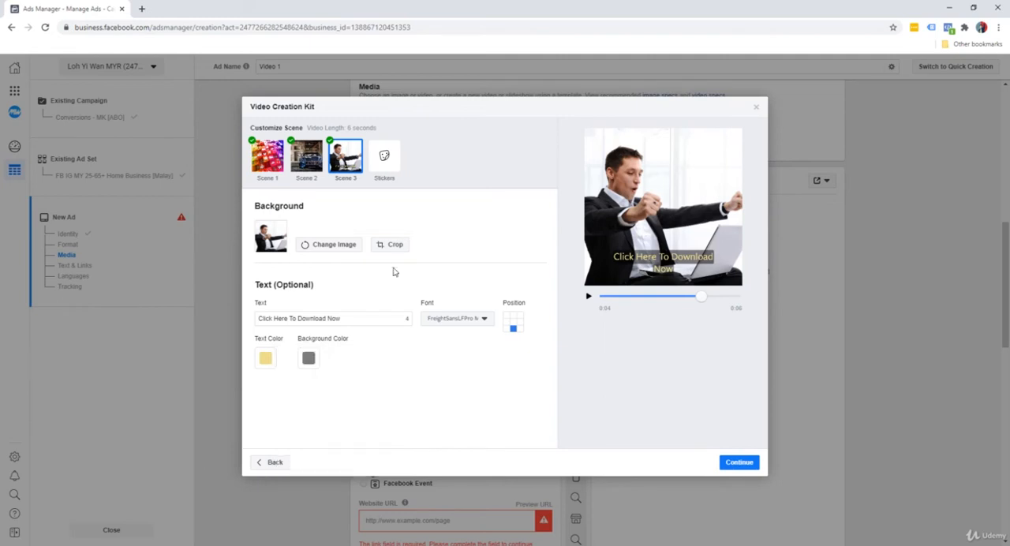
Step: Position the Scene 3 headline in the middle center and set its font to Ubuntu Regular
left_click(512, 322)
left_click(484, 318)
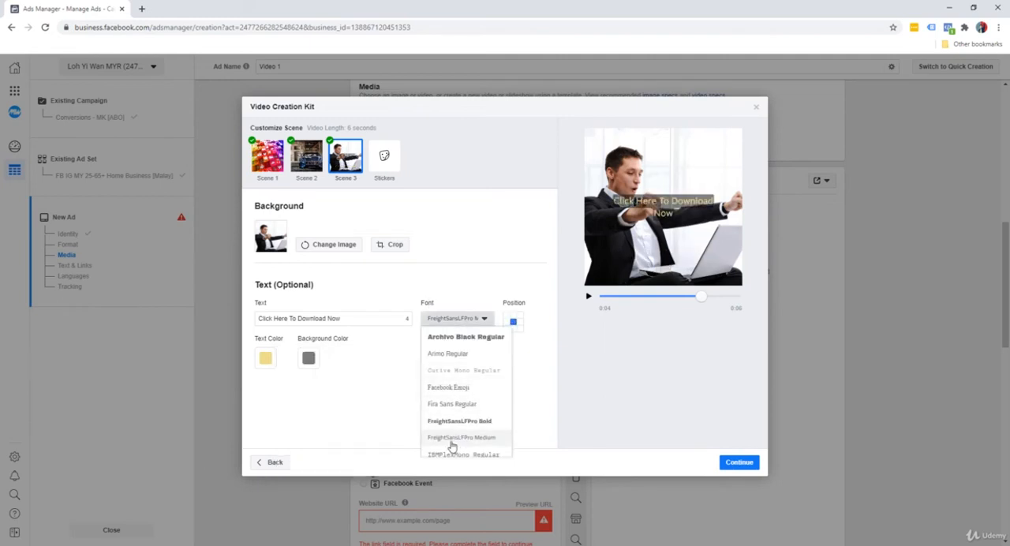
scroll(452, 444, "down", 6)
left_click(451, 447)
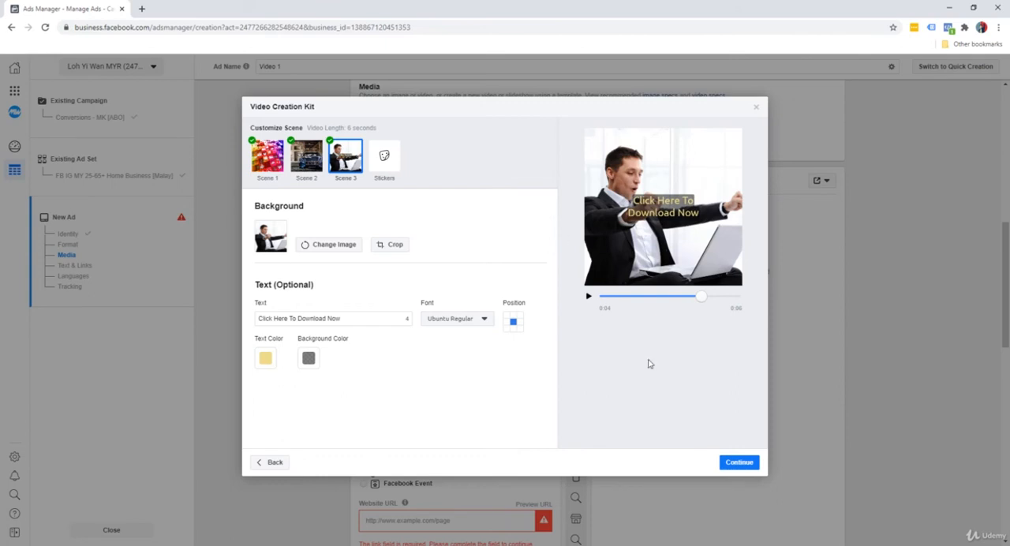
Step: Preview the whole video from the start and use its Square (1:1) and Vertical (9:16) versions in the ad
left_click_drag(702, 297, 593, 300)
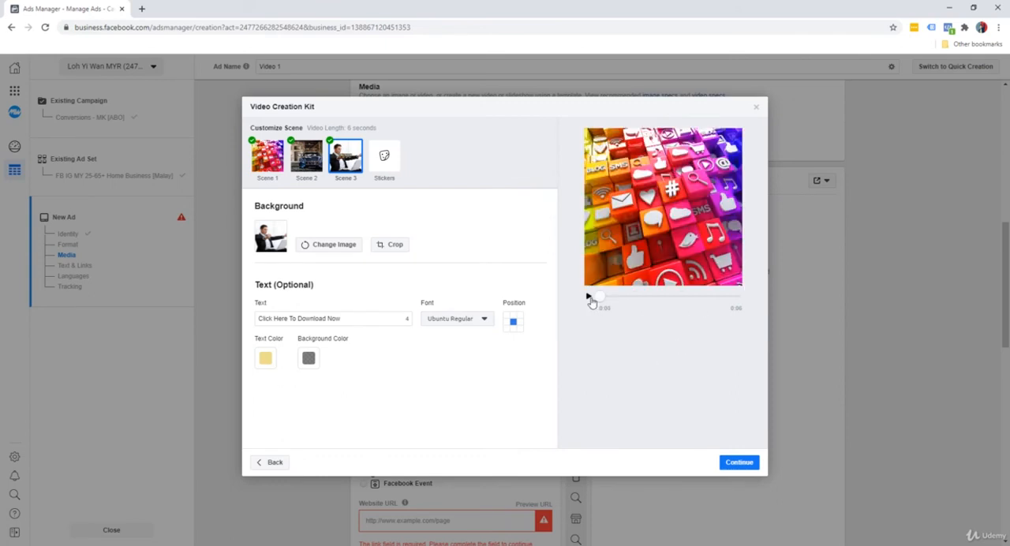
left_click(590, 298)
left_click(739, 464)
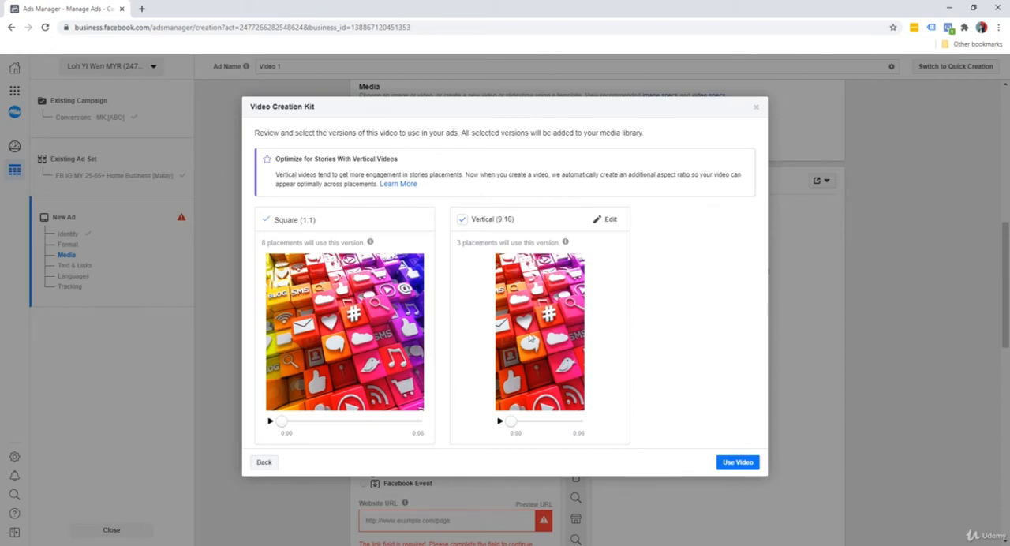
left_click(733, 463)
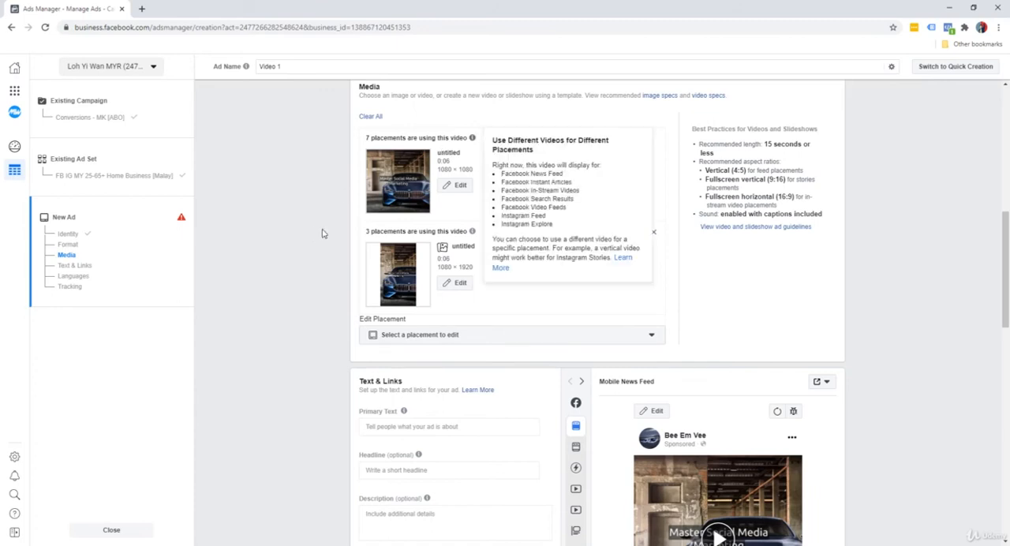
scroll(318, 240, "down", 3)
scroll(316, 247, "up", 1)
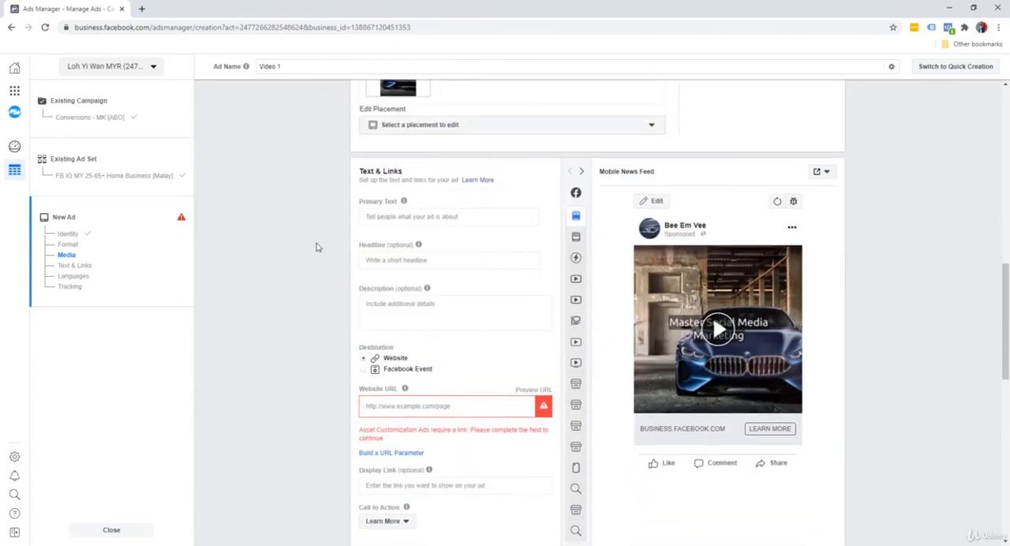
left_click(416, 216)
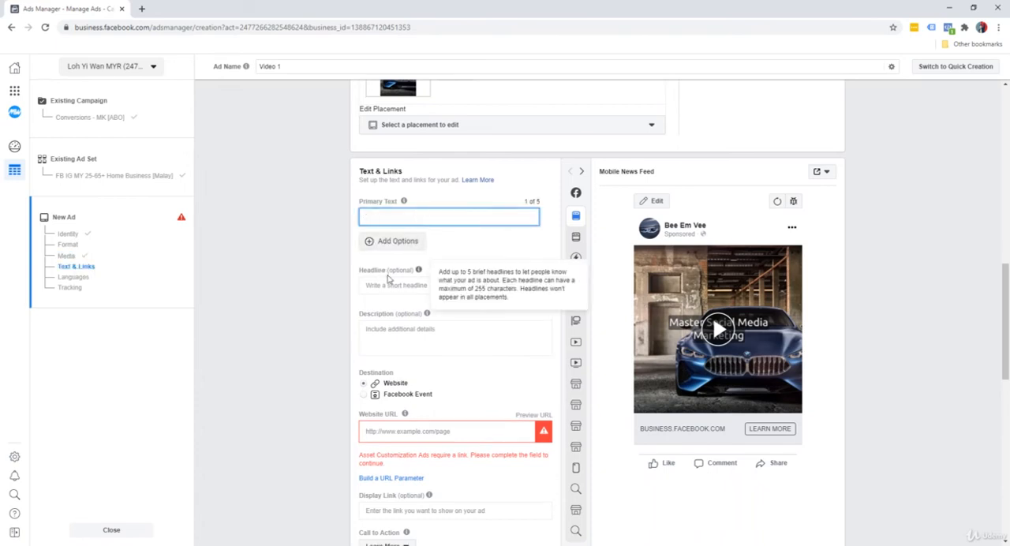
left_click(311, 341)
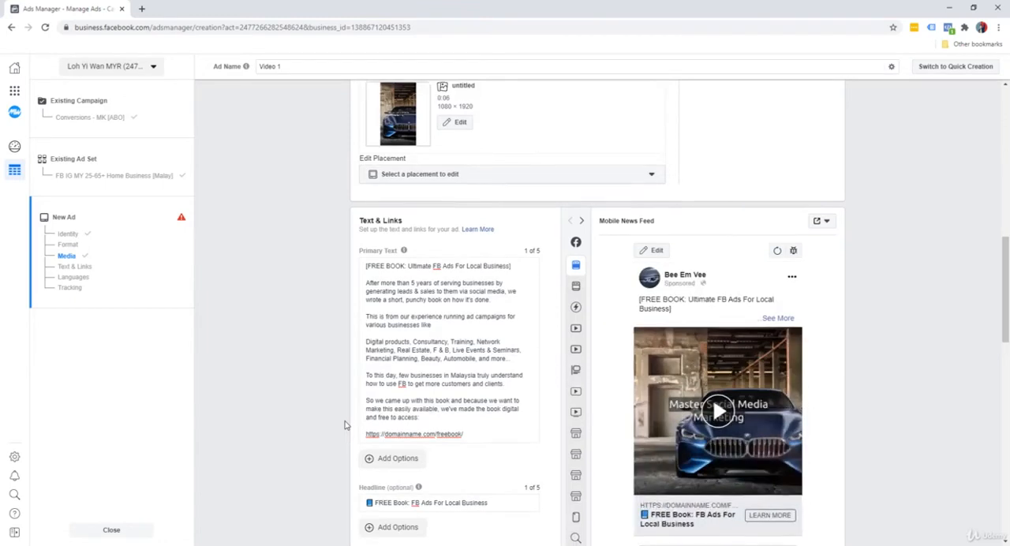
scroll(344, 425, "down", 1)
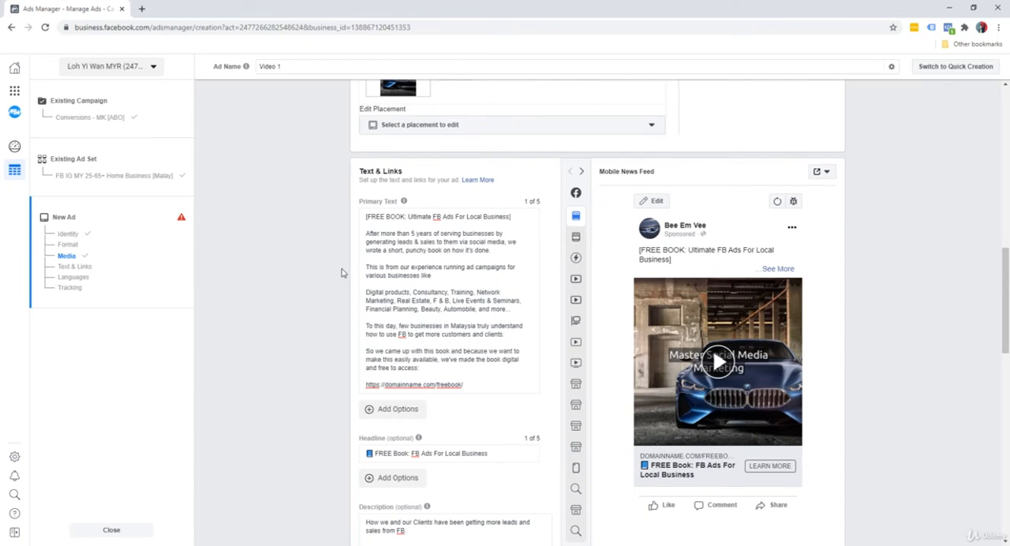
Step: Expand the full primary text in the Mobile News Feed preview, play the ad video, and pause it on Scene 3
left_click(786, 270)
scroll(788, 292, "down", 5)
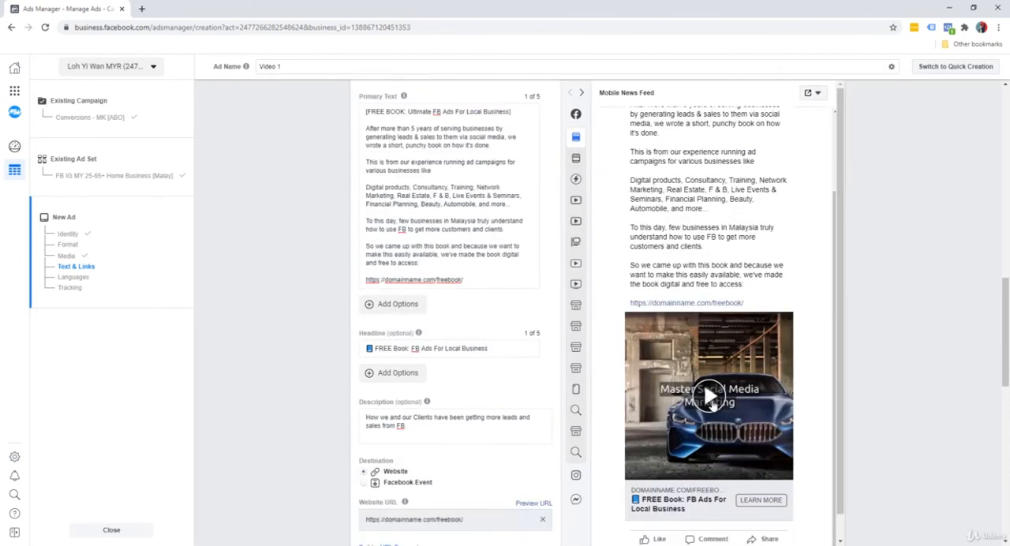
left_click(710, 398)
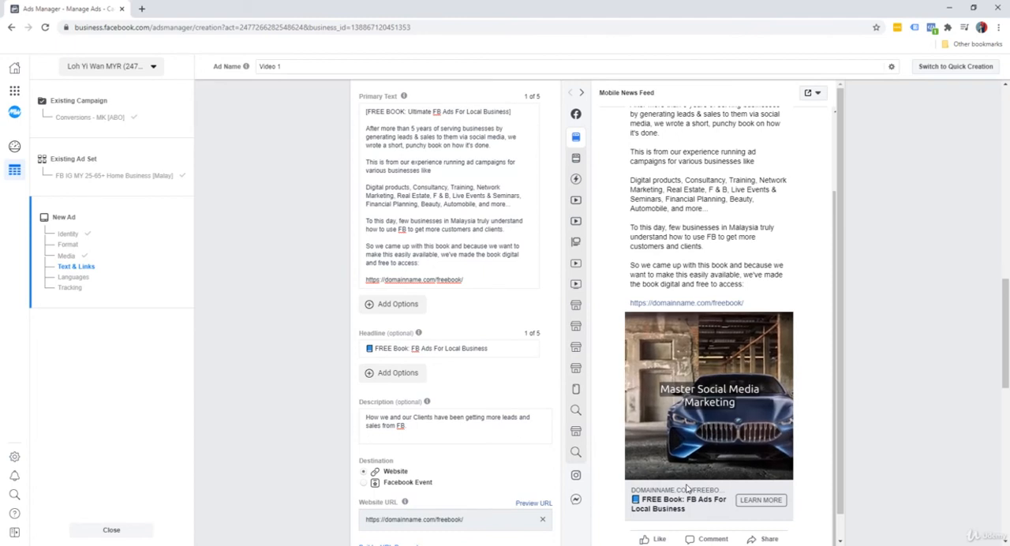
mouse_move(697, 472)
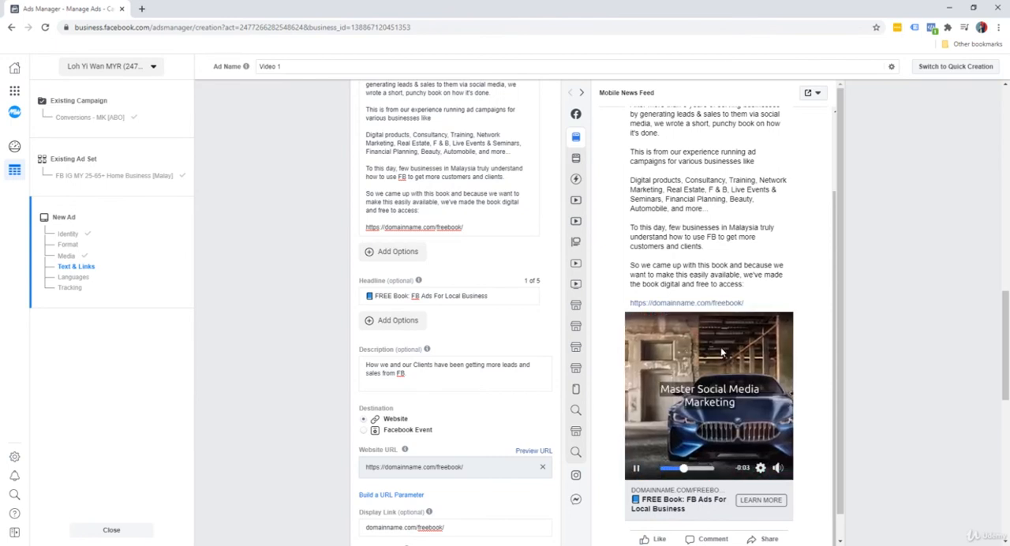
left_click(636, 471)
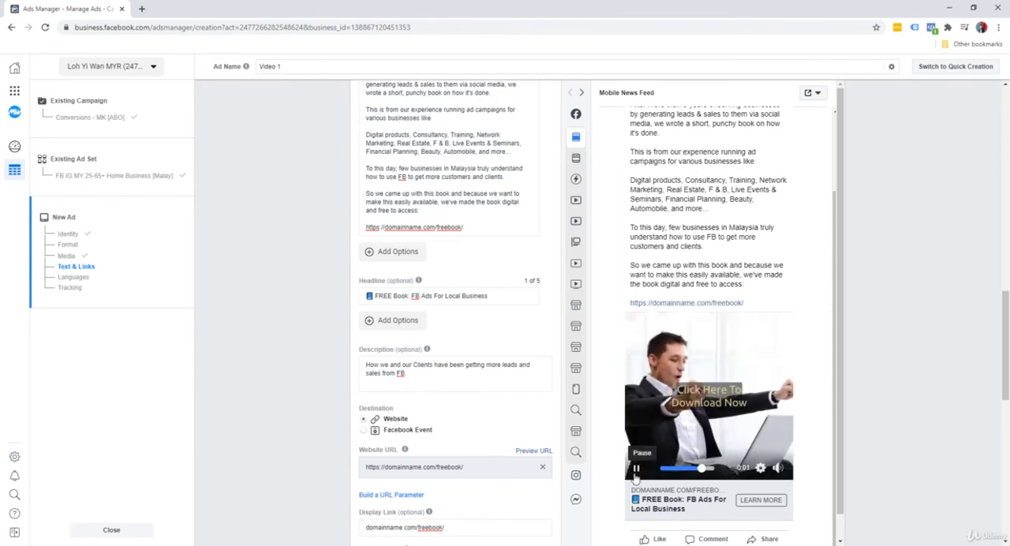
Step: Check the remaining link, language and tracking settings, review the Video 1 ad summary, and save the ad to draft
scroll(874, 361, "down", 2)
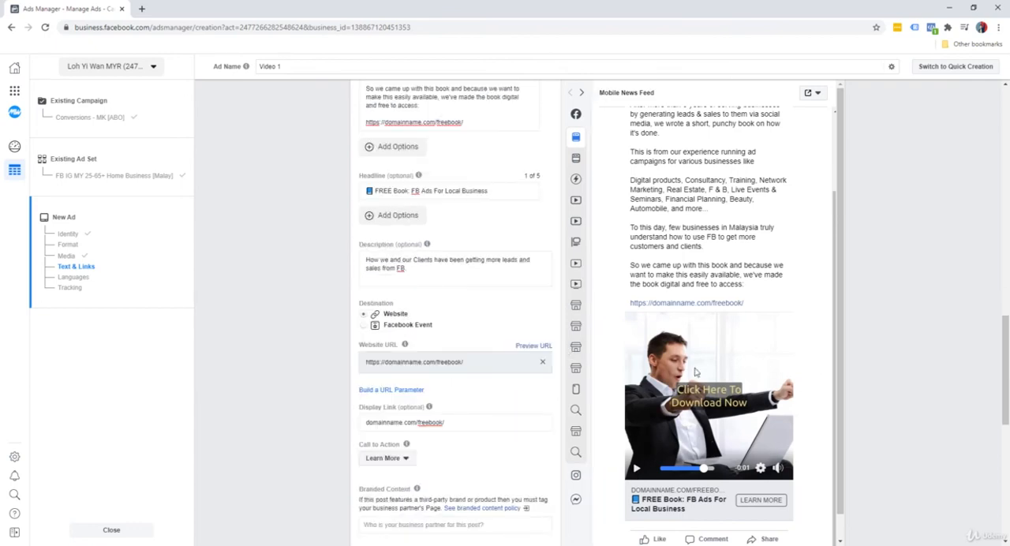
scroll(898, 379, "down", 5)
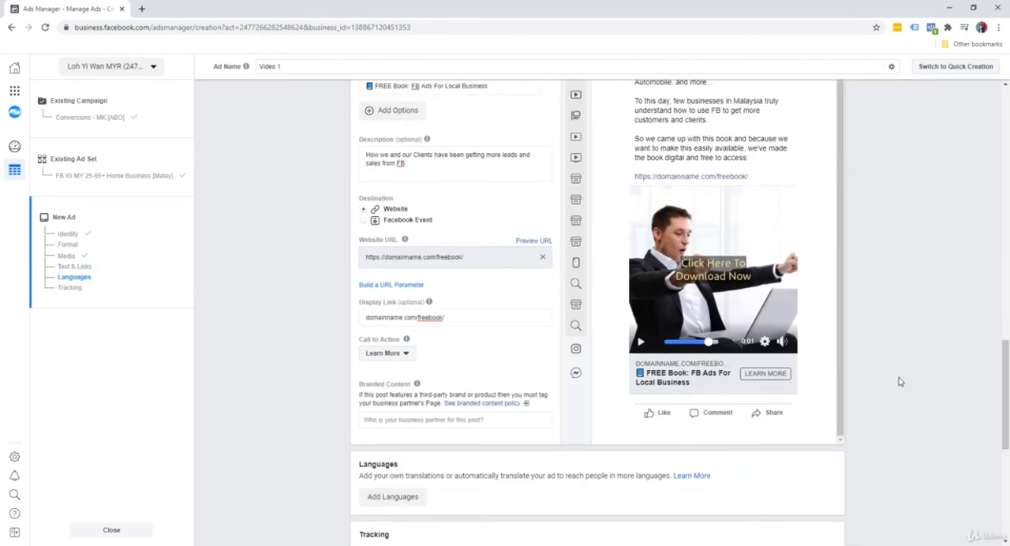
scroll(898, 381, "down", 1)
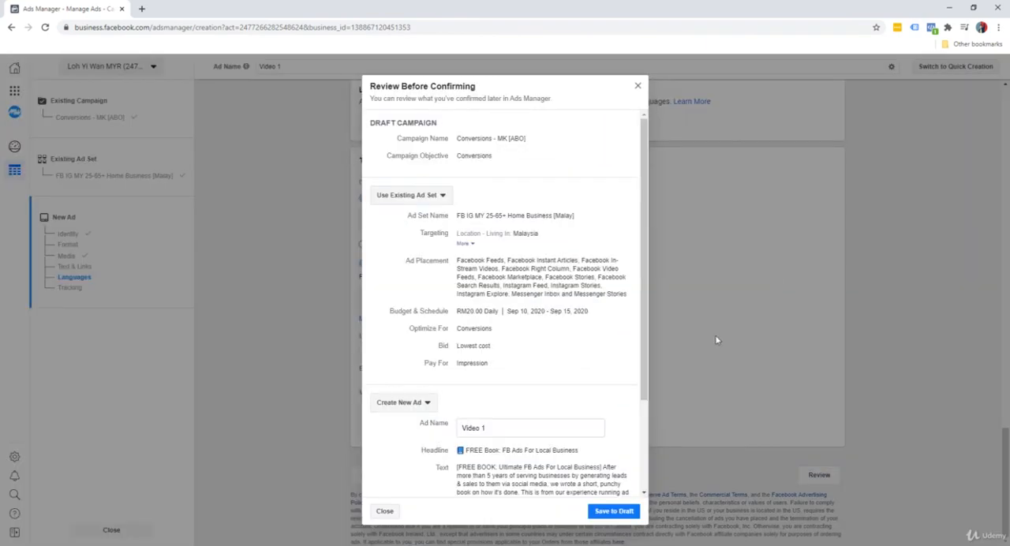
scroll(619, 490, "down", 2)
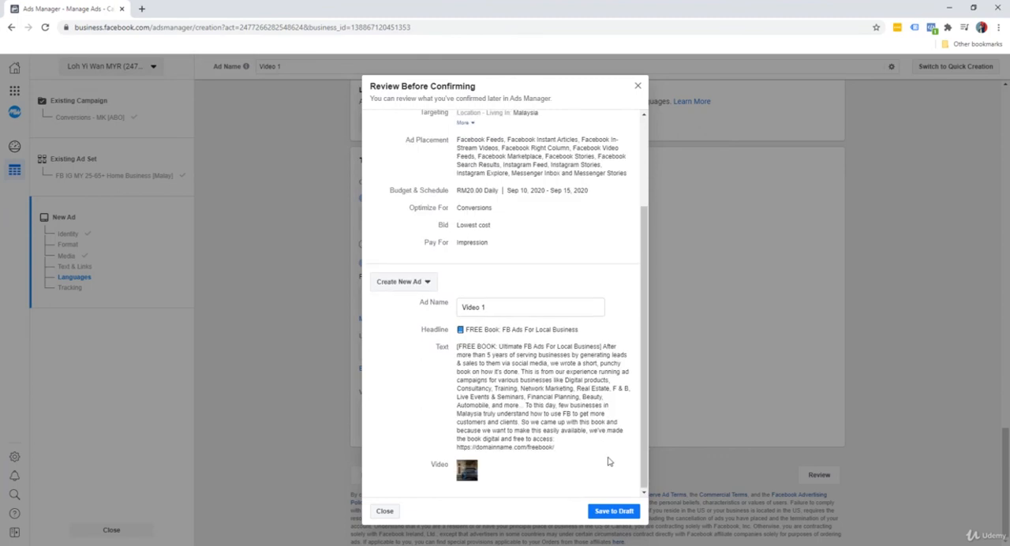
left_click(613, 512)
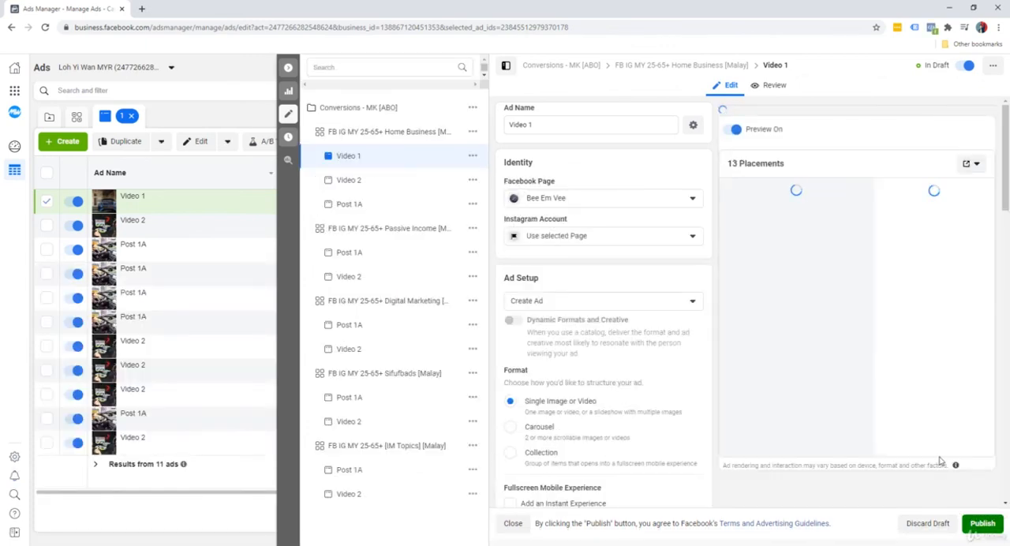
Step: Publish the Video 1 ad, close its editor, and check the delivery status of the ads in the list
left_click(984, 527)
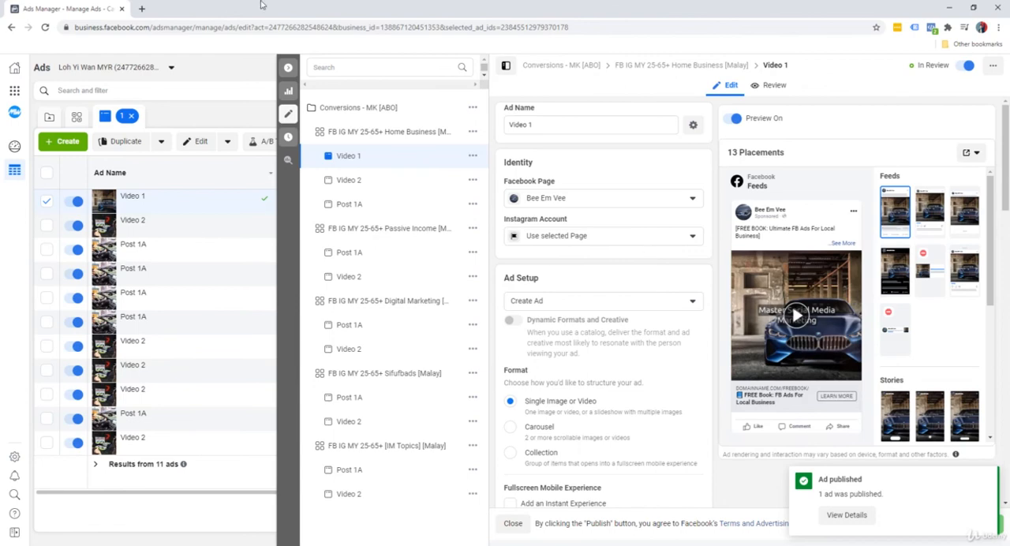
left_click(288, 68)
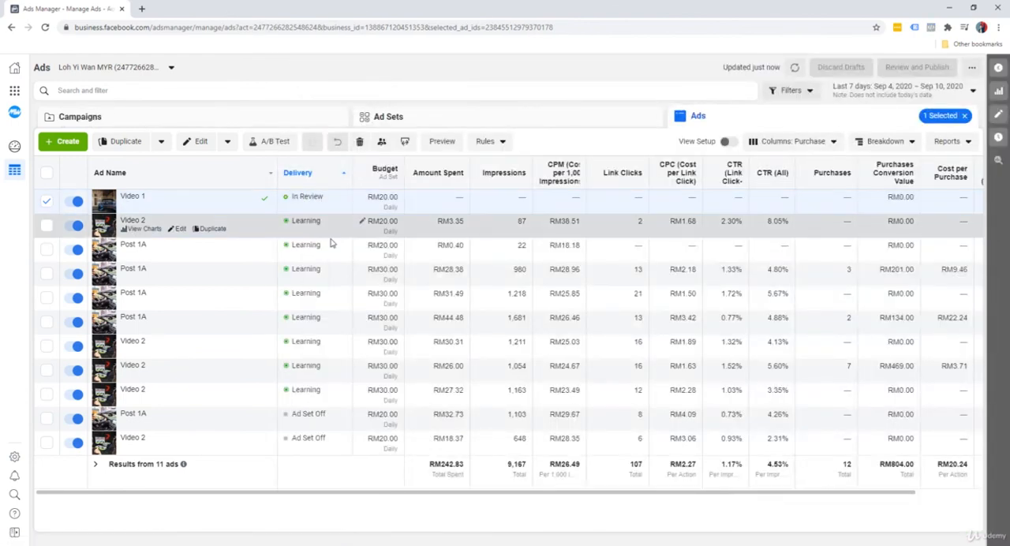
mouse_move(310, 325)
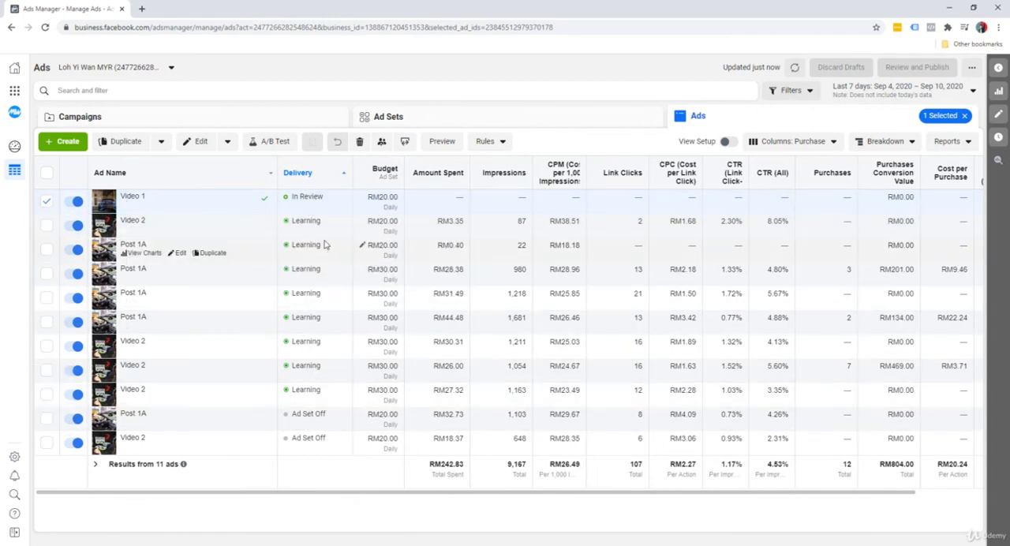
mouse_move(311, 227)
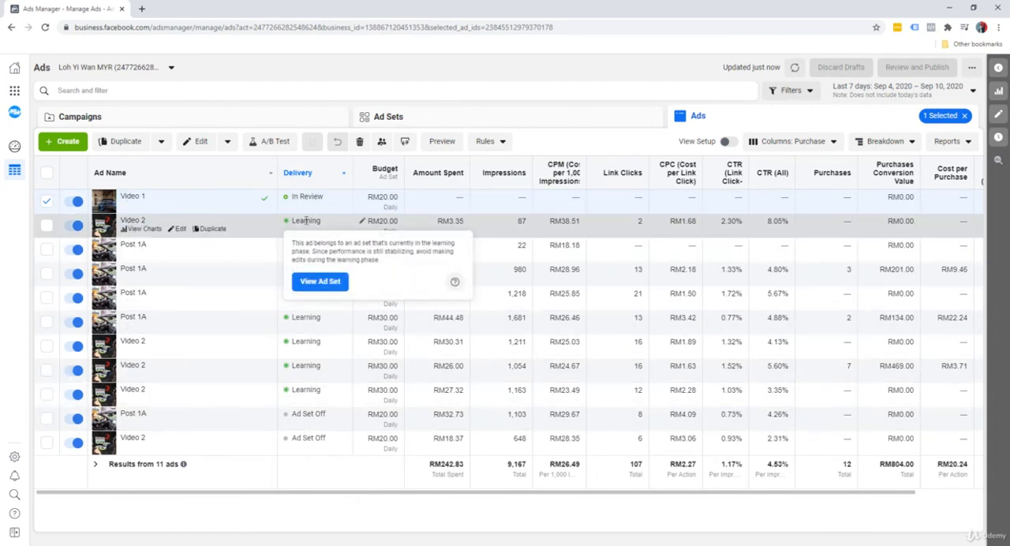